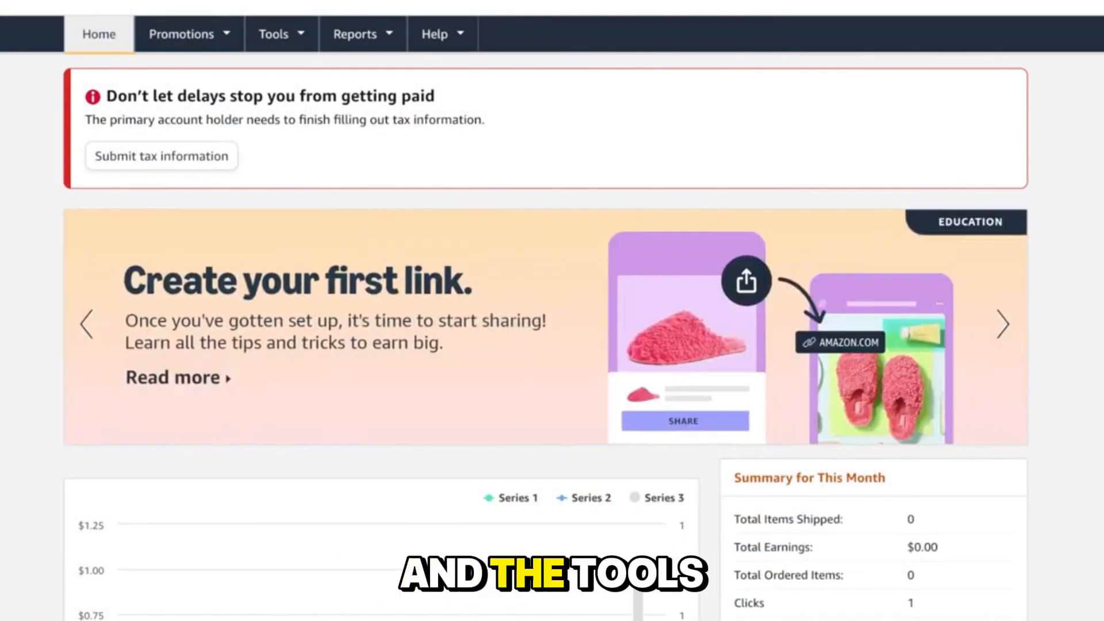
# Scroll down the Amazon Associates sign-up page toward the Website and Mobile App List step.
pyautogui.scroll(-9, 552, 322)
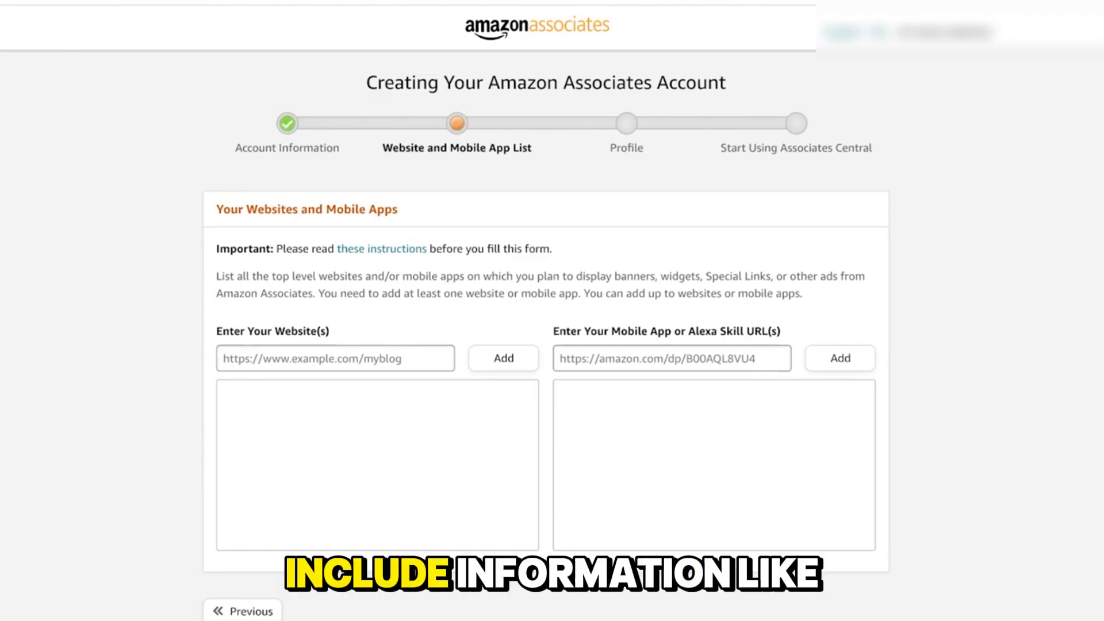
# Start entering a website address in the Enter Your Website(s) field.
pyautogui.click(335, 358)
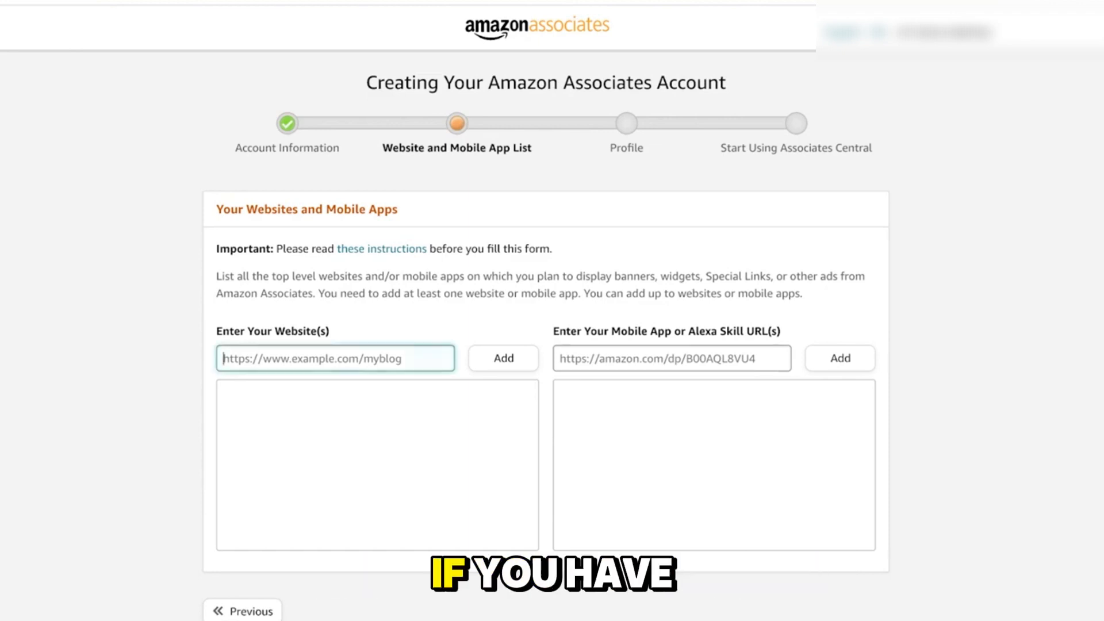
pyautogui.scroll(-2, 552, 311)
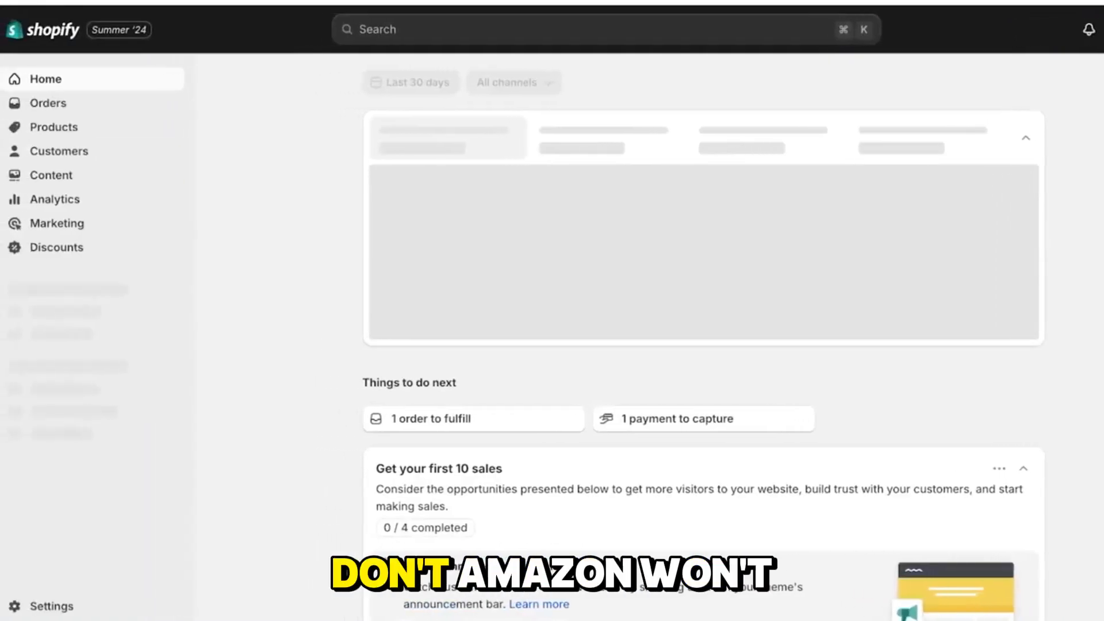
# Go to Online Store in the Shopify sidebar to find the store's myshopify address.
pyautogui.click(63, 308)
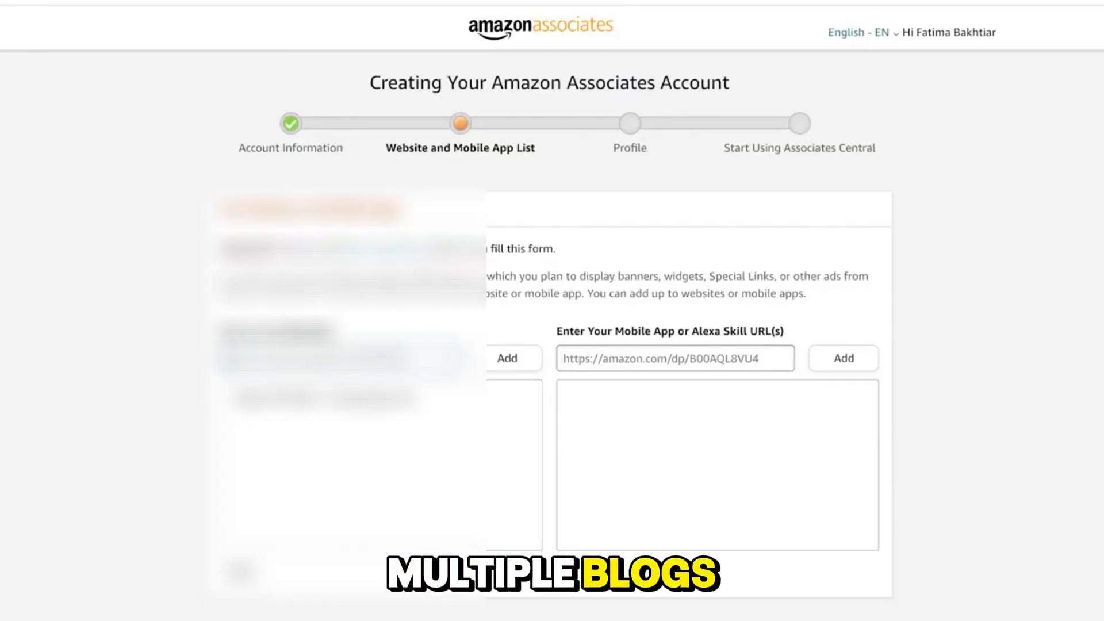
# Add a second website to the list and confirm the list with Next.
pyautogui.click(507, 359)
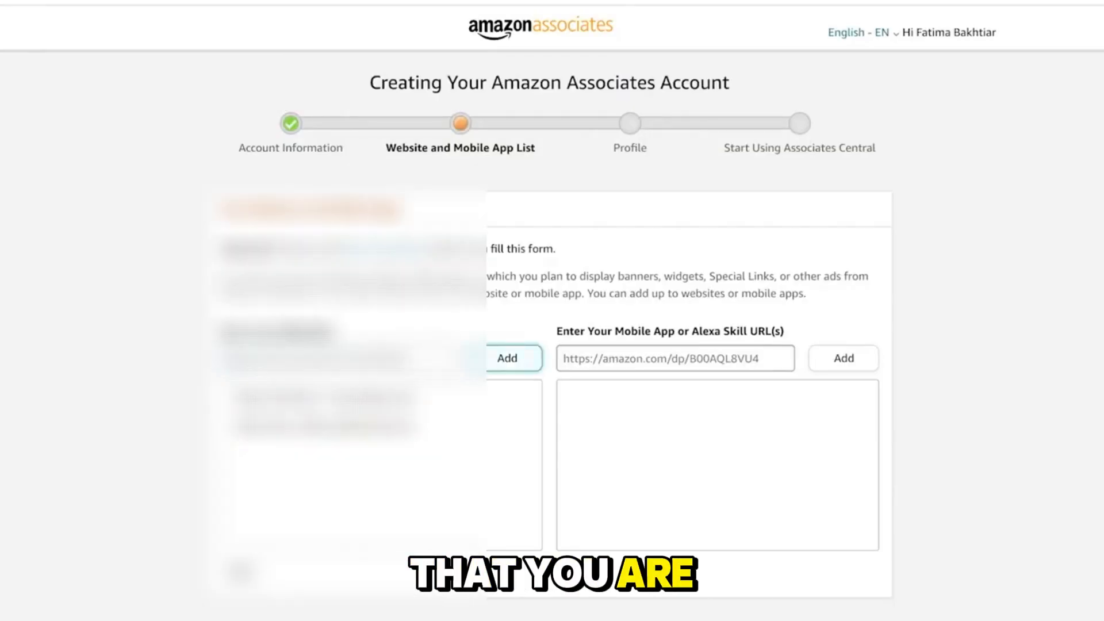
pyautogui.scroll(-1, 357, 403)
pyautogui.click(239, 541)
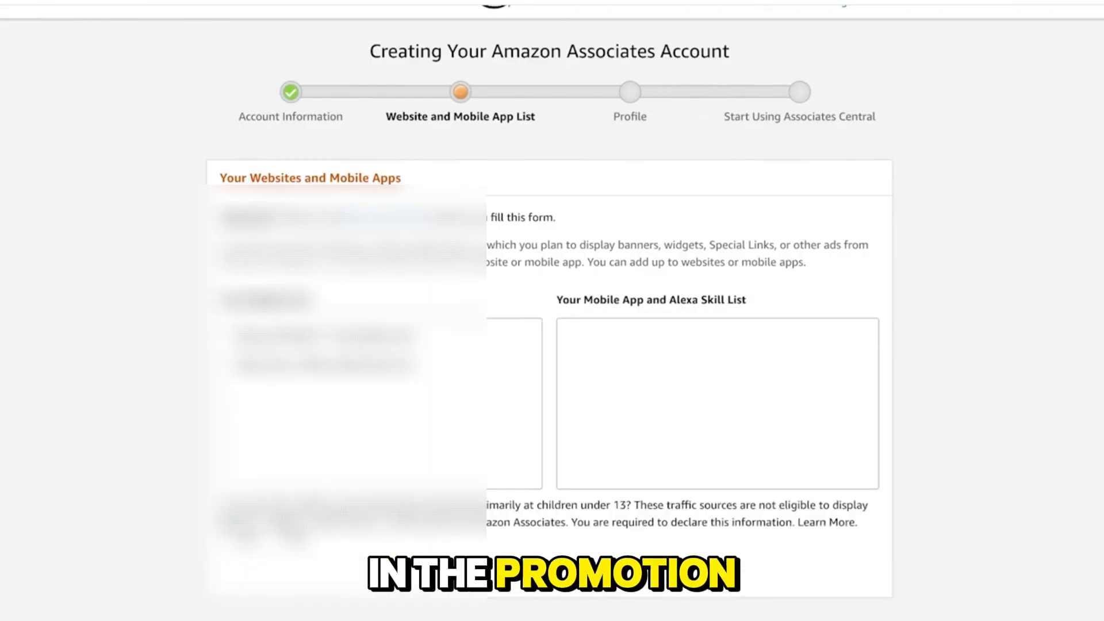
pyautogui.scroll(-3, 553, 311)
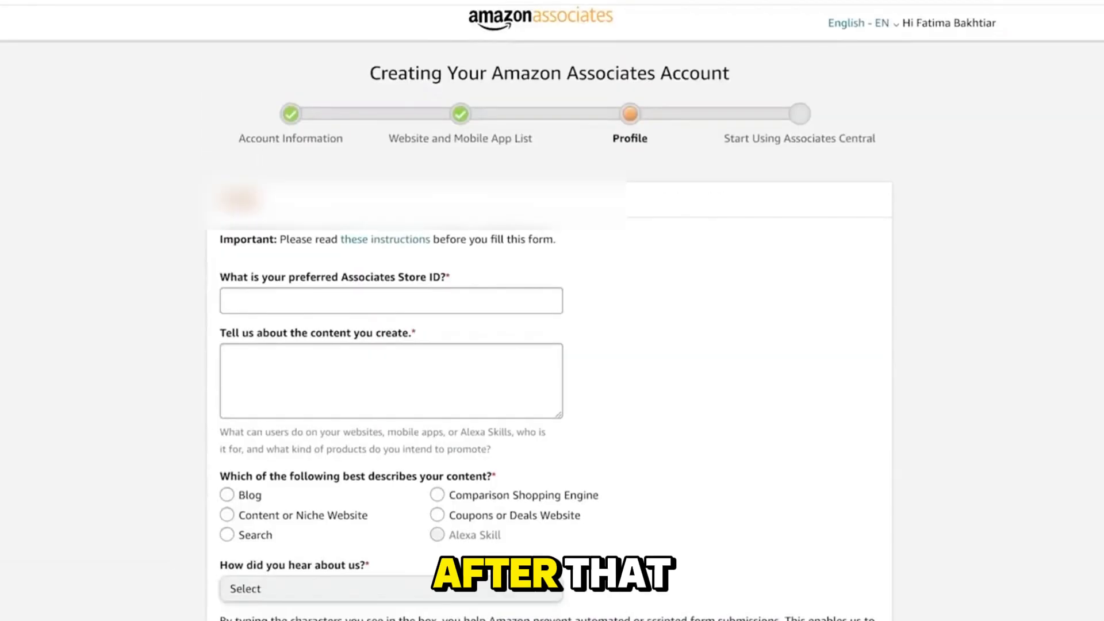
pyautogui.scroll(-2, 552, 310)
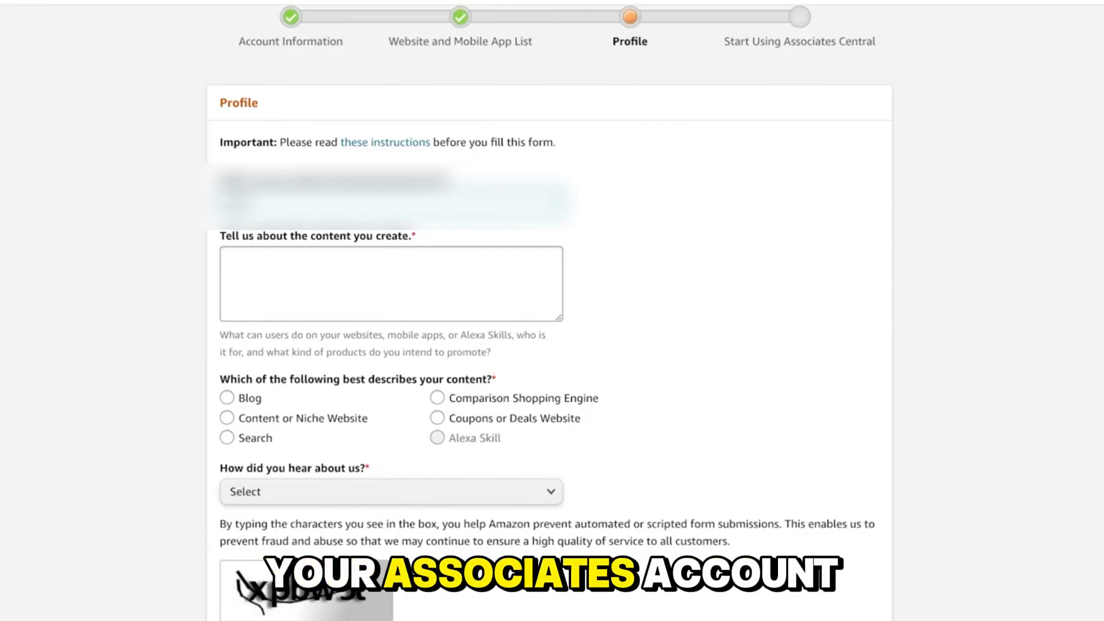
# Describe the content as lifestyle and fashion content for inspiration.
pyautogui.click(228, 260)
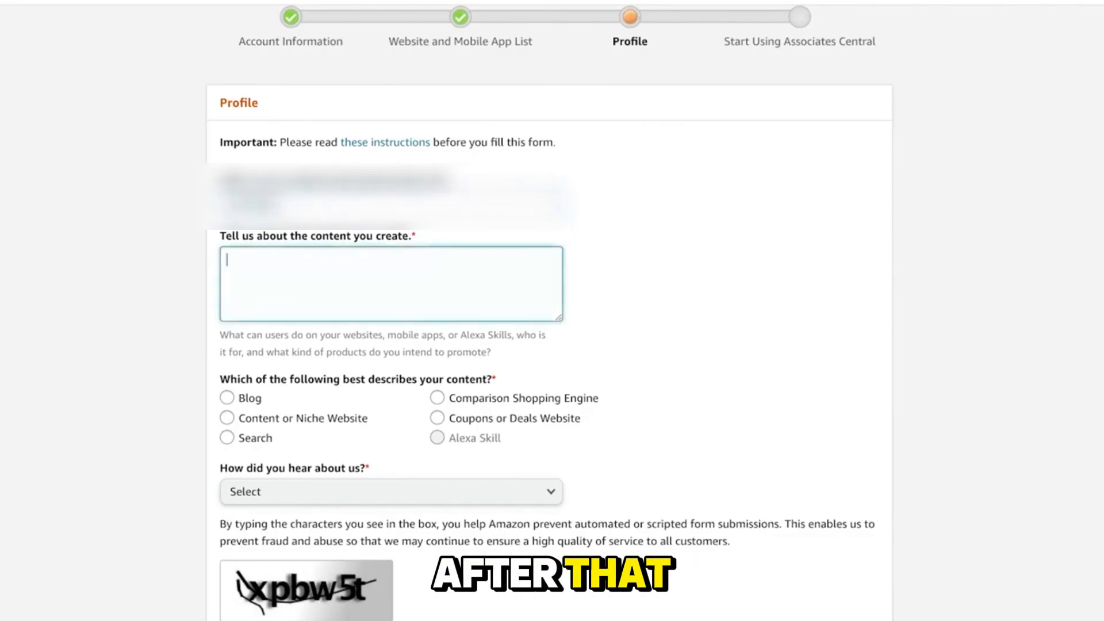
pyautogui.write('o')
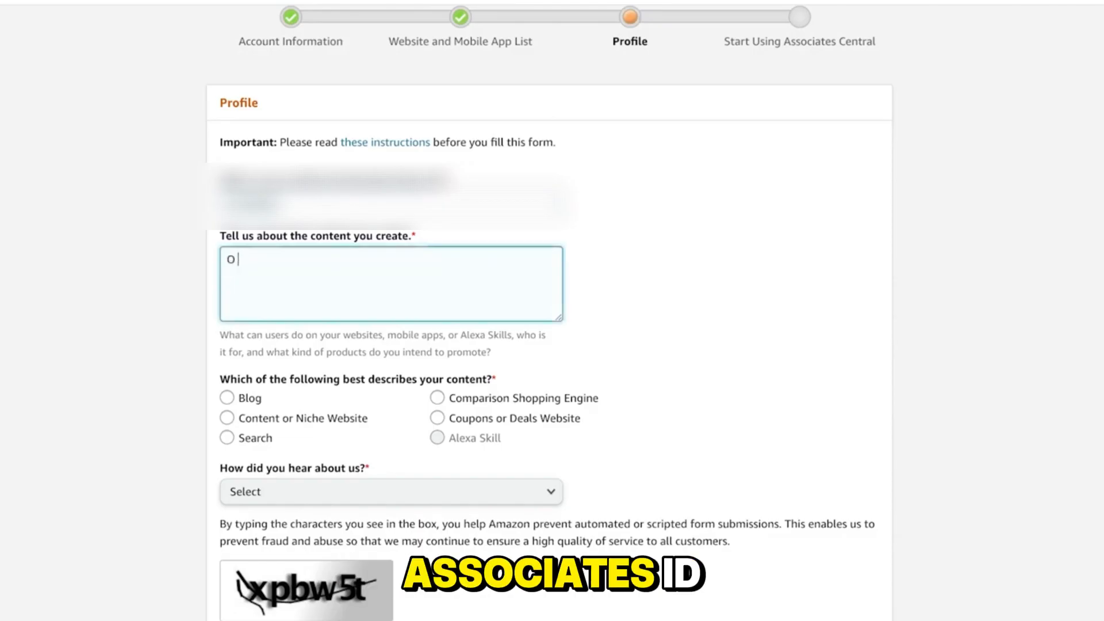
pyautogui.write(' create lif')
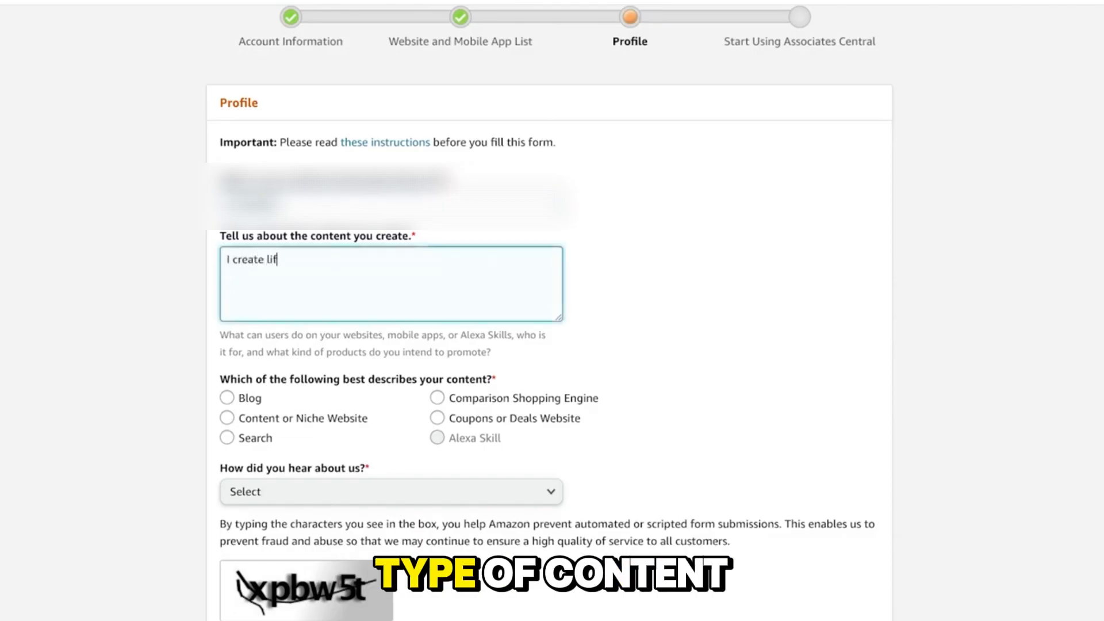
pyautogui.write('estyle and fashion')
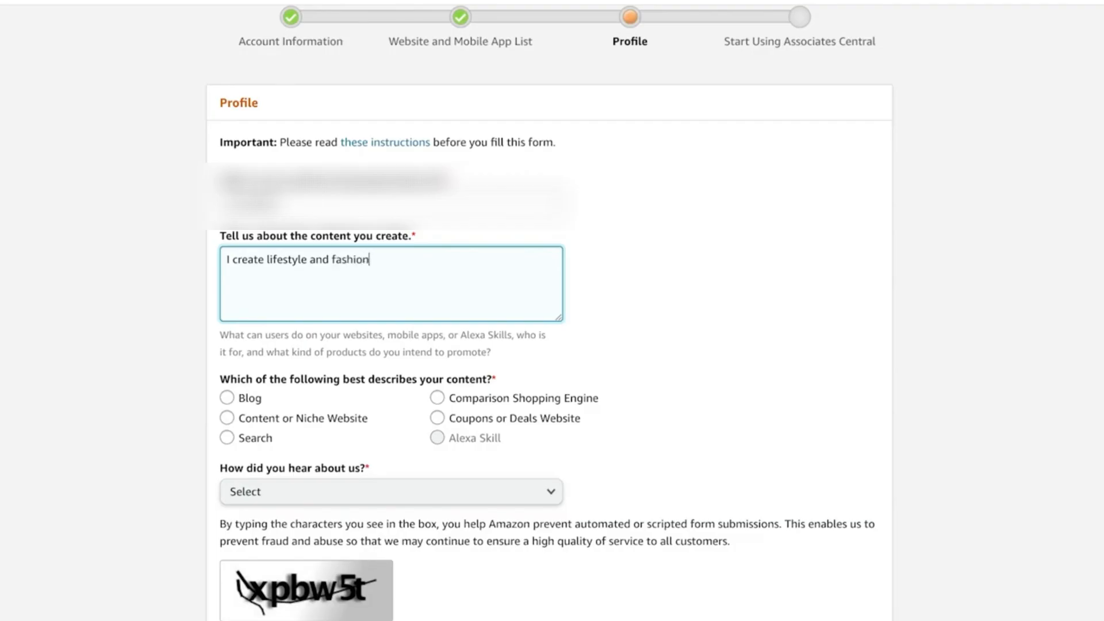
pyautogui.write(' content for inspiration.')
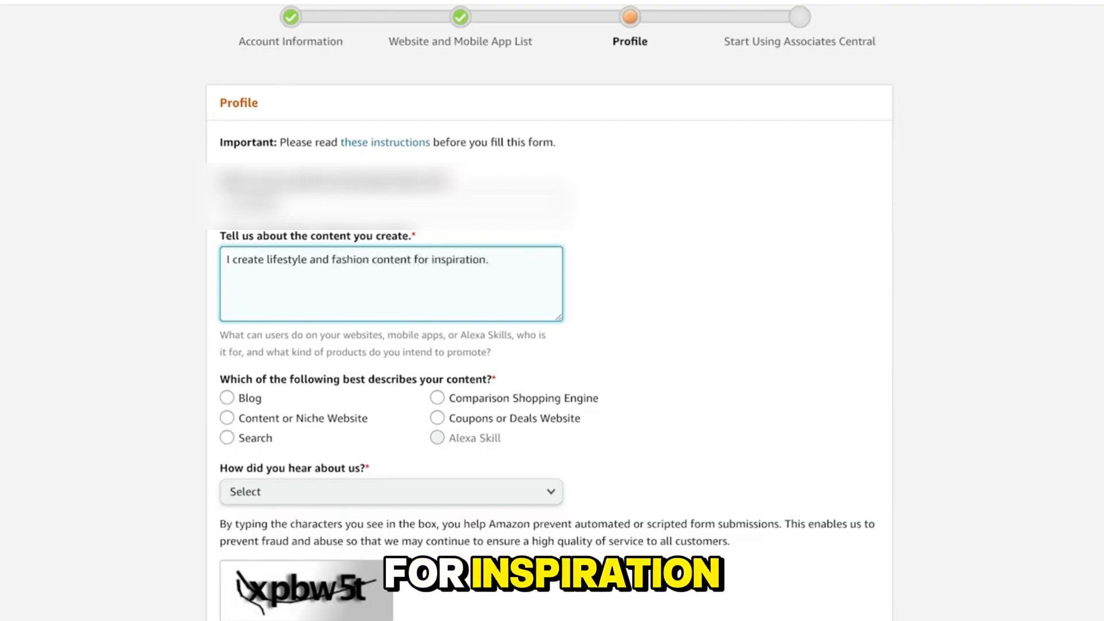
pyautogui.scroll(-2, 549, 345)
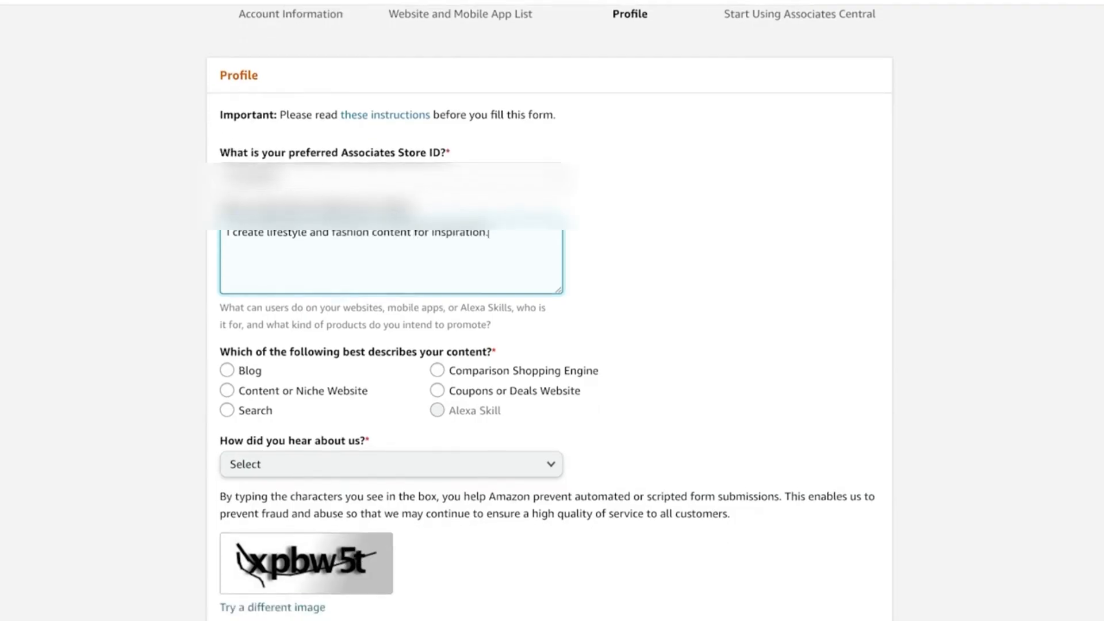
# Set the content type to Blog rather than Content or Niche Website.
pyautogui.click(437, 418)
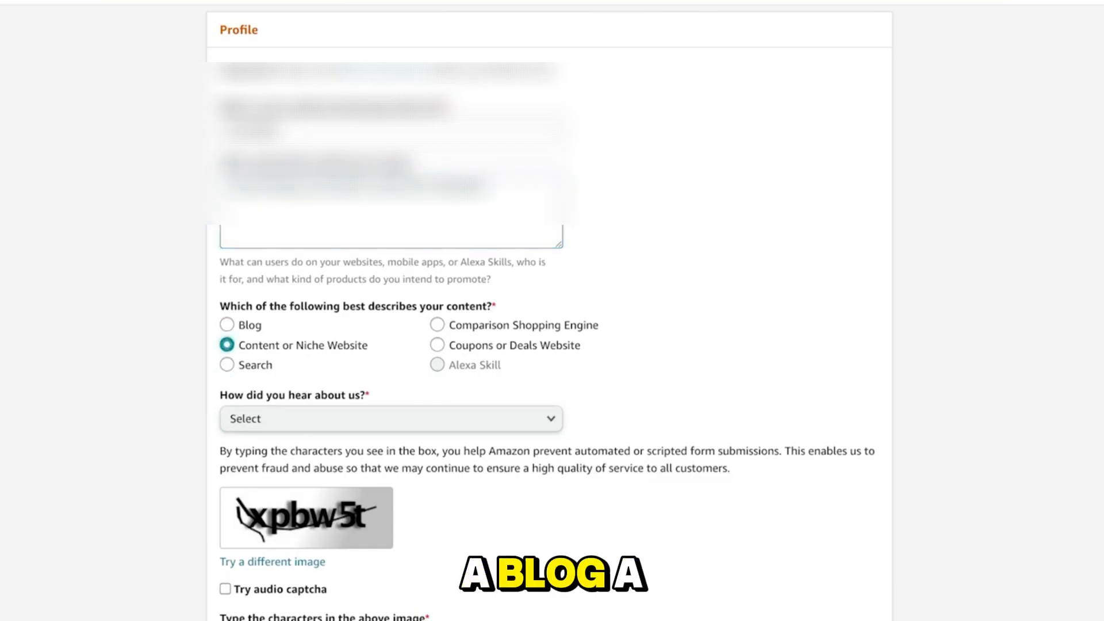
pyautogui.click(227, 325)
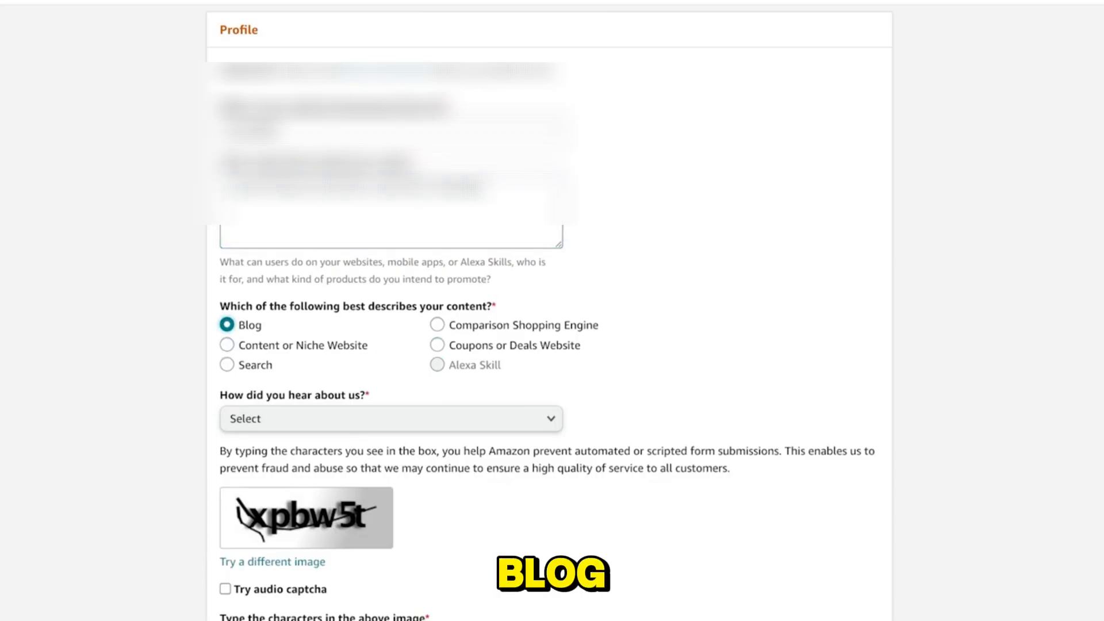
pyautogui.click(227, 345)
pyautogui.click(226, 324)
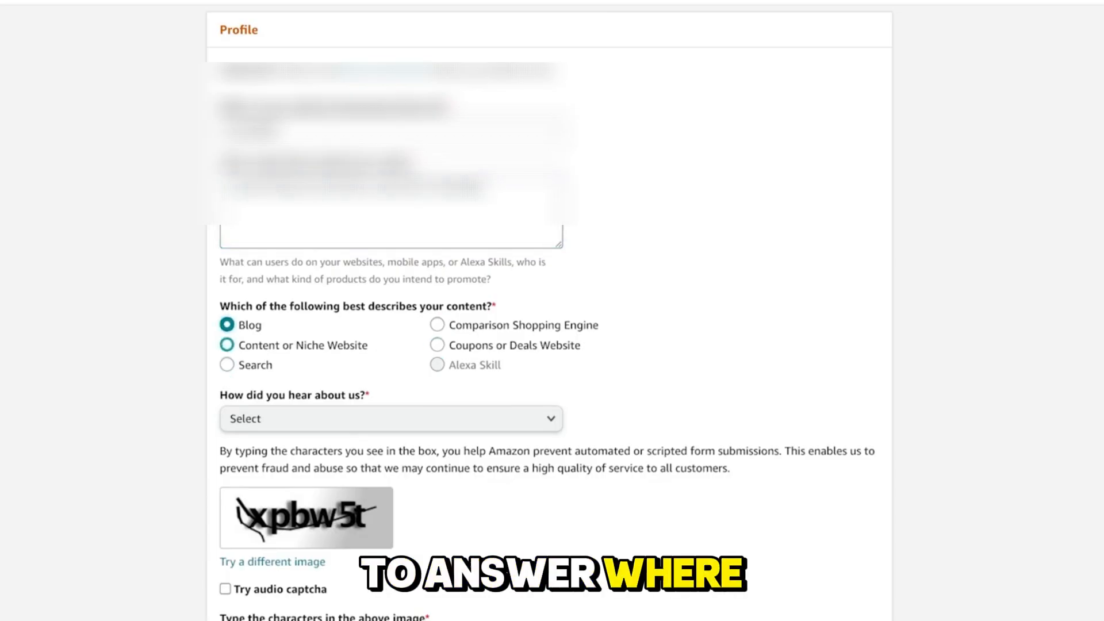
# Choose an answer in the How did you hear about us? dropdown.
pyautogui.scroll(-4, 549, 311)
pyautogui.click(392, 212)
pyautogui.click(259, 256)
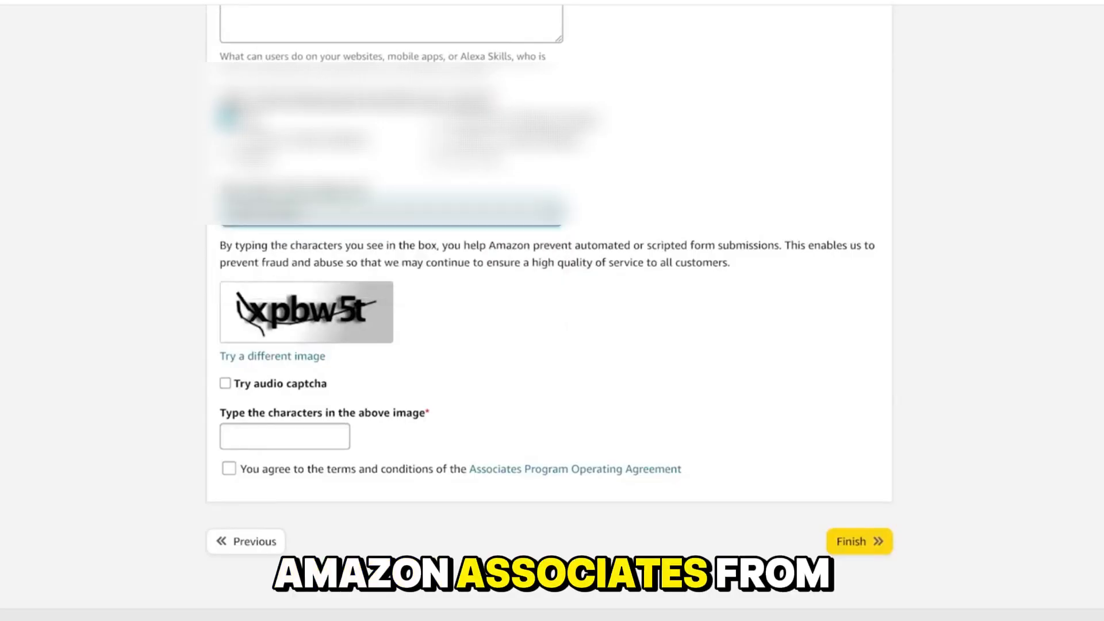
# Enter the captcha characters 'xpbw'.
pyautogui.click(285, 436)
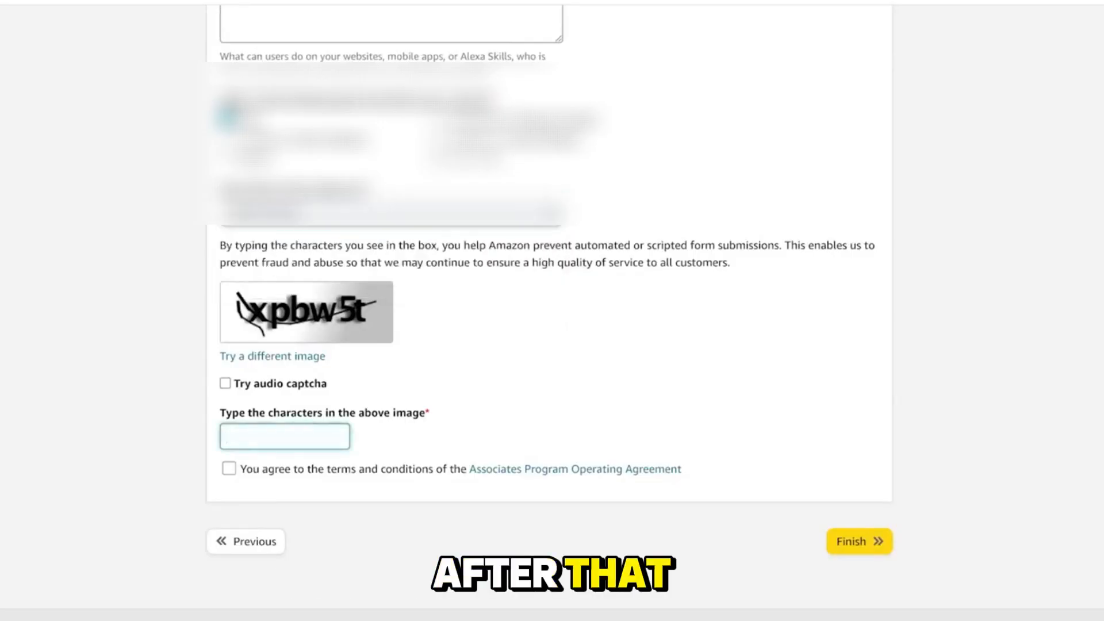
pyautogui.write('xpbw')
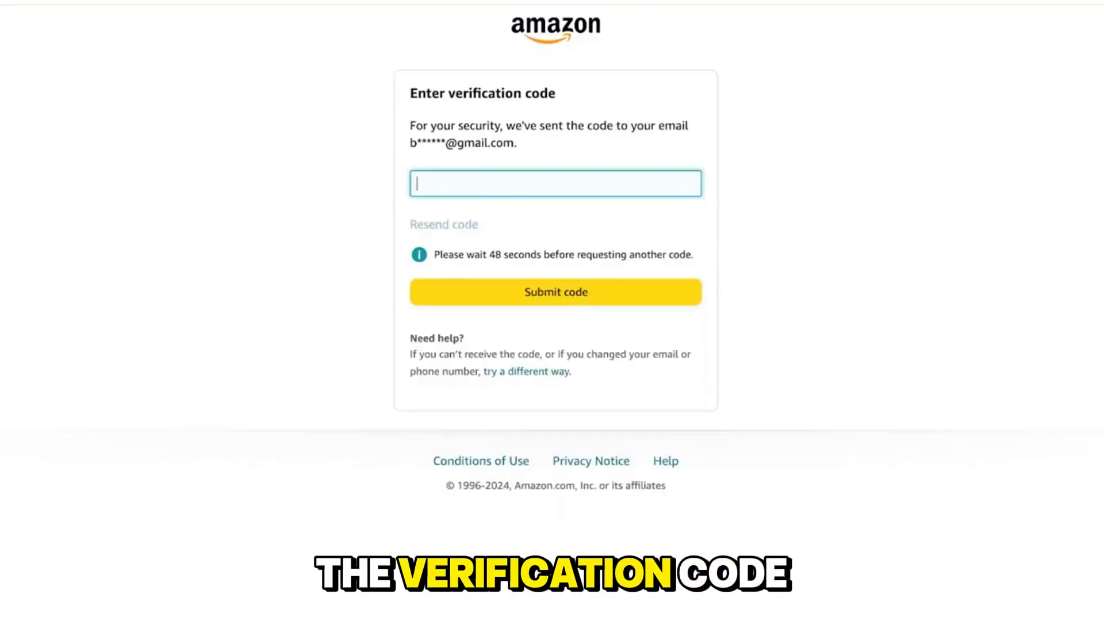
# Paste and submit the emailed verification code, then choose the mobile number's country code.
pyautogui.press('Return')
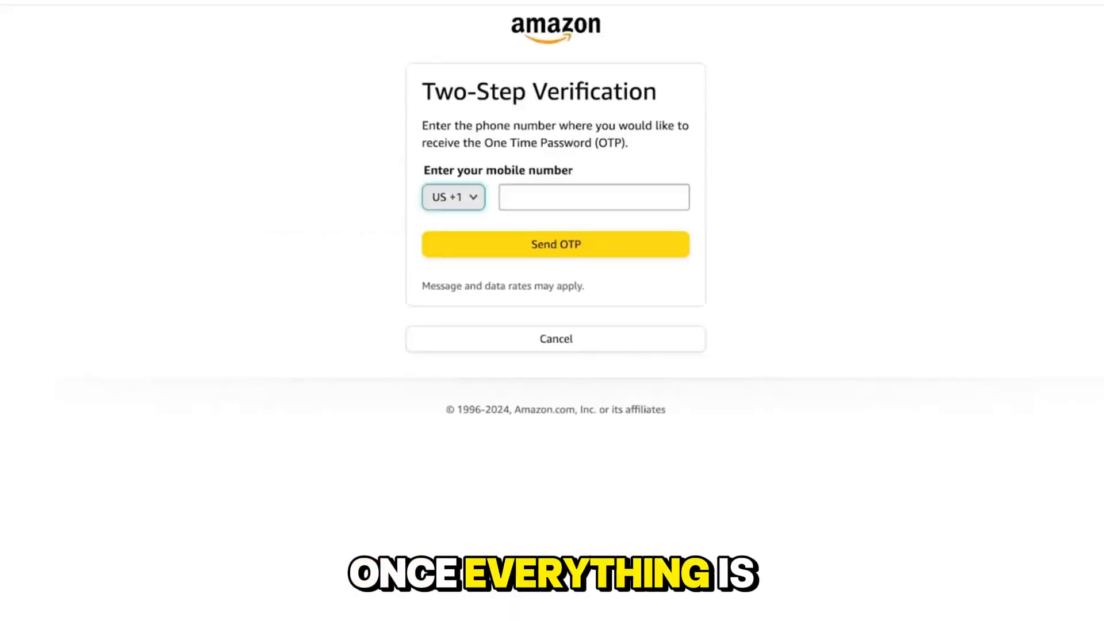
pyautogui.hotkey('alt', 'Down')
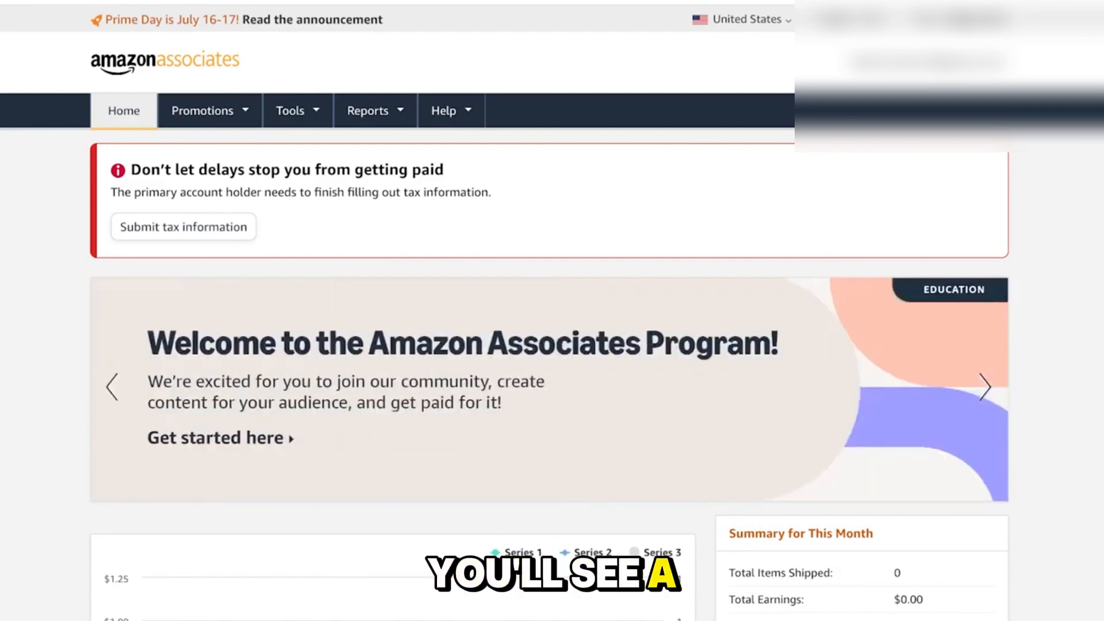
pyautogui.scroll(-3, 553, 311)
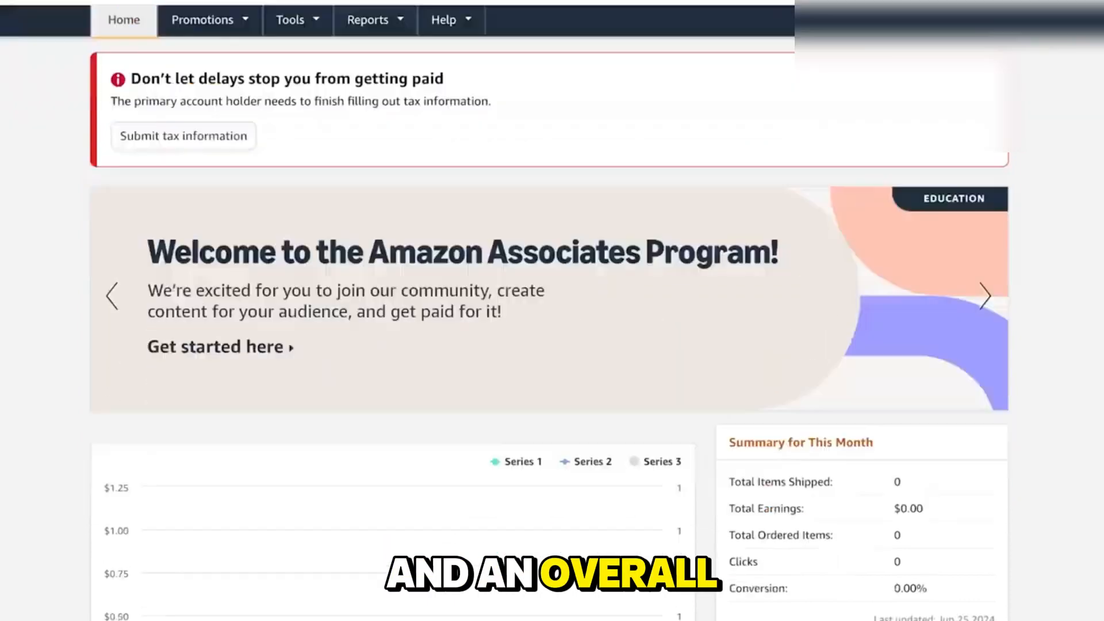
pyautogui.scroll(-2, 553, 311)
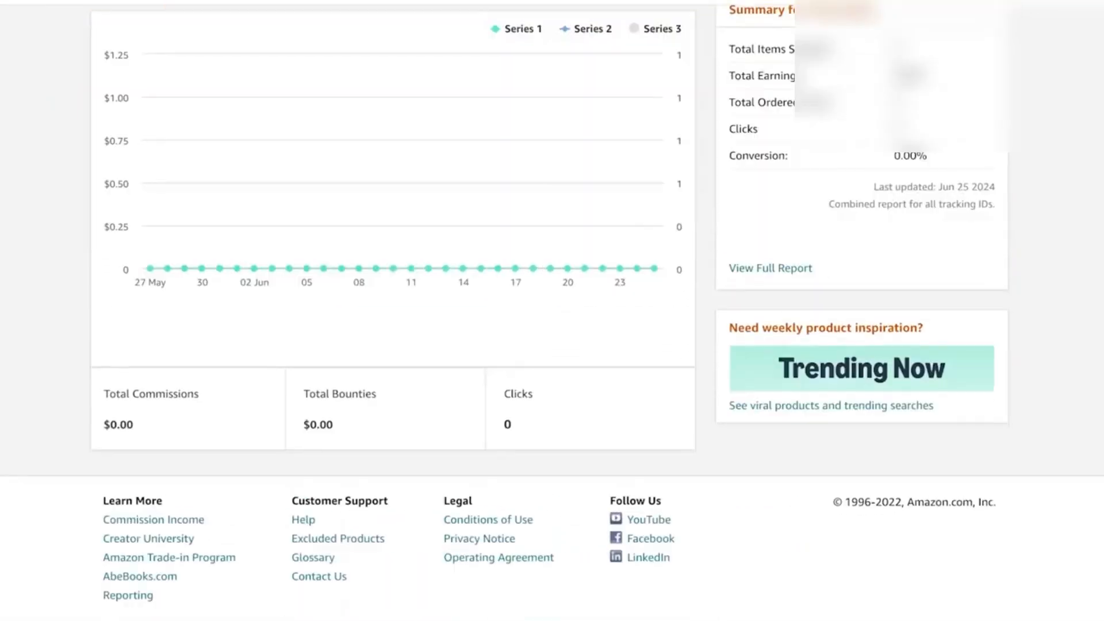
pyautogui.scroll(-4, 552, 311)
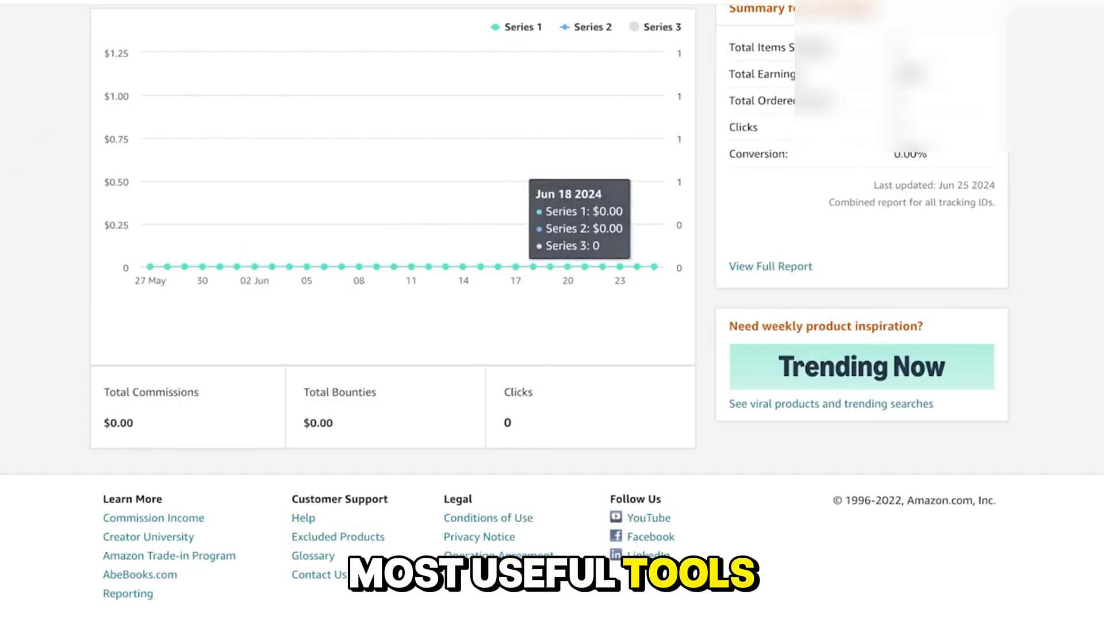
pyautogui.scroll(9, 553, 311)
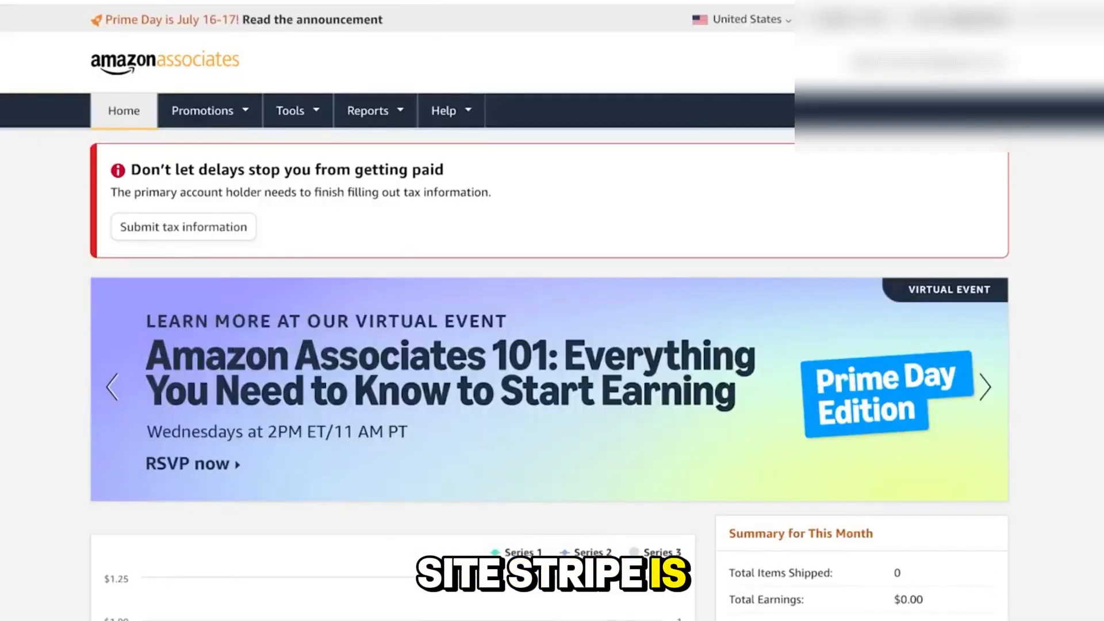
pyautogui.moveTo(203, 111)
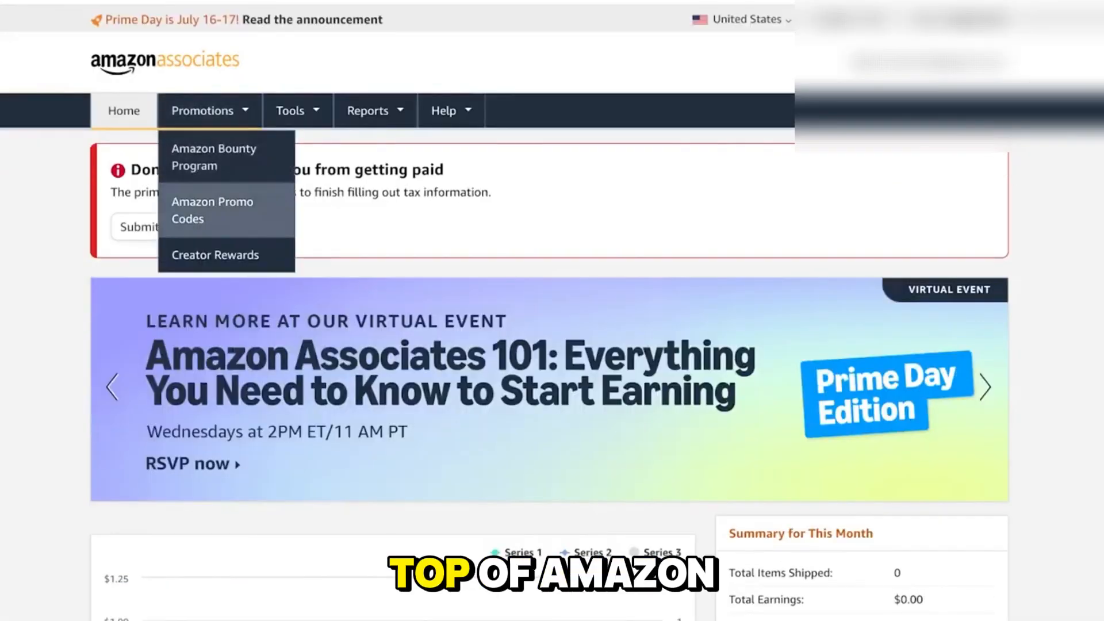
pyautogui.moveTo(291, 111)
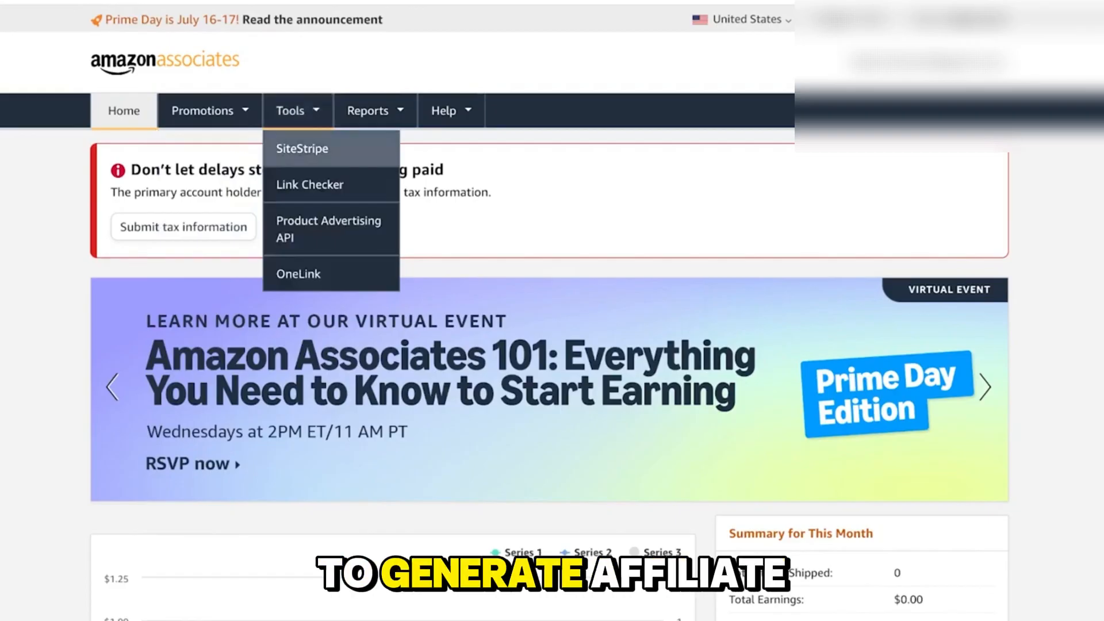
# Open the SiteStripe tool for generating product links.
pyautogui.click(296, 147)
pyautogui.moveTo(374, 111)
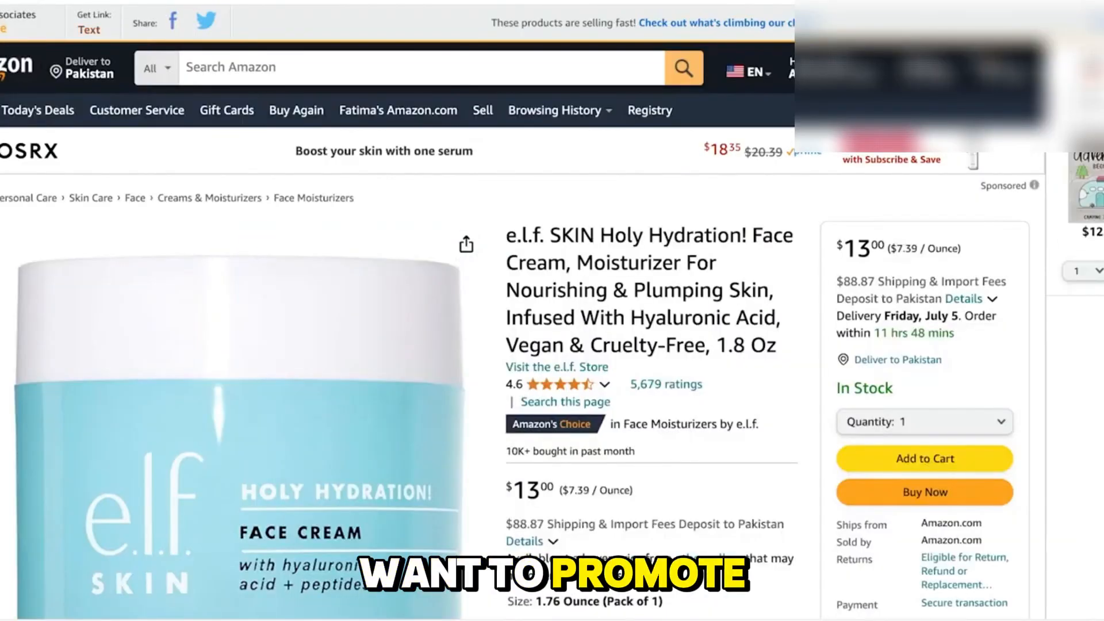
# Get a SiteStripe text link for the e.l.f. face cream, keeping the current store ID, toggling Full/Short Link.
pyautogui.click(89, 29)
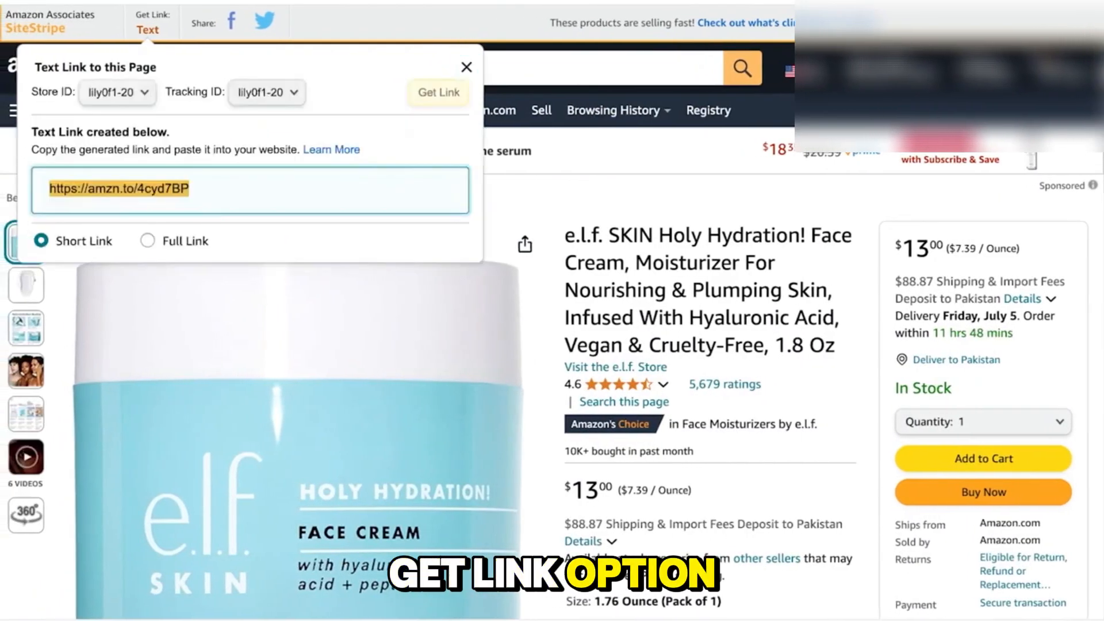
pyautogui.click(117, 92)
pyautogui.press('Return')
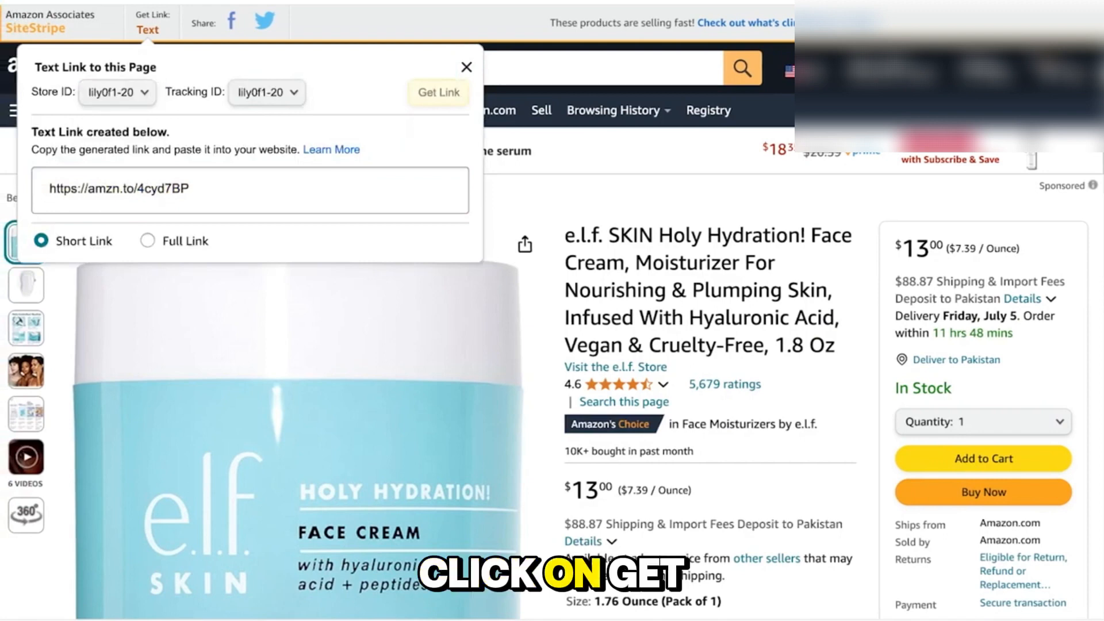
pyautogui.press('Tab')
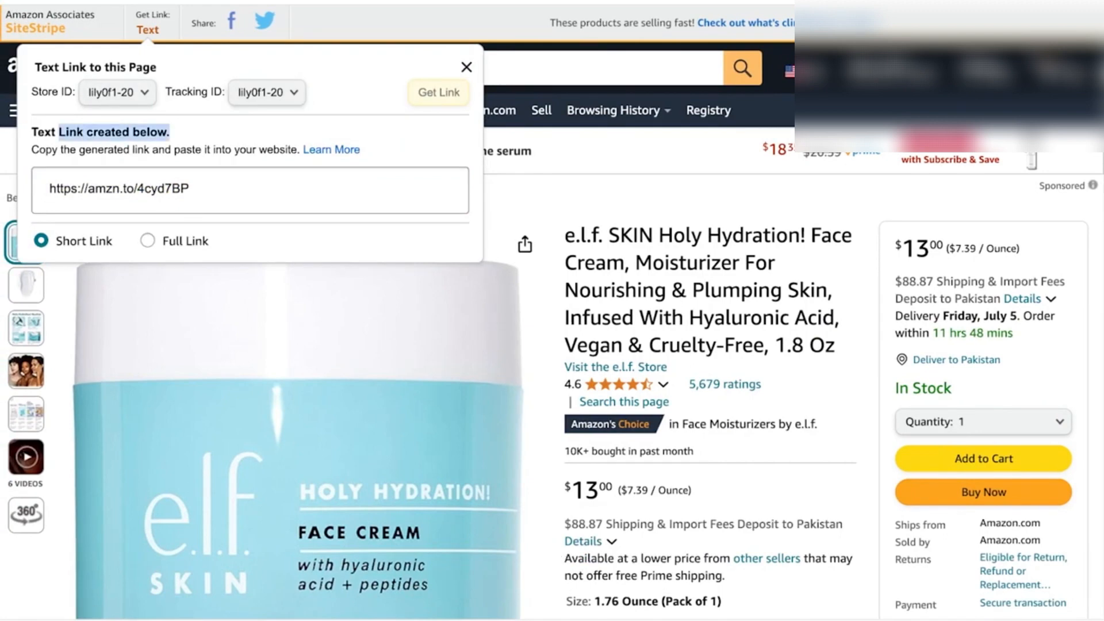
pyautogui.press('Tab')
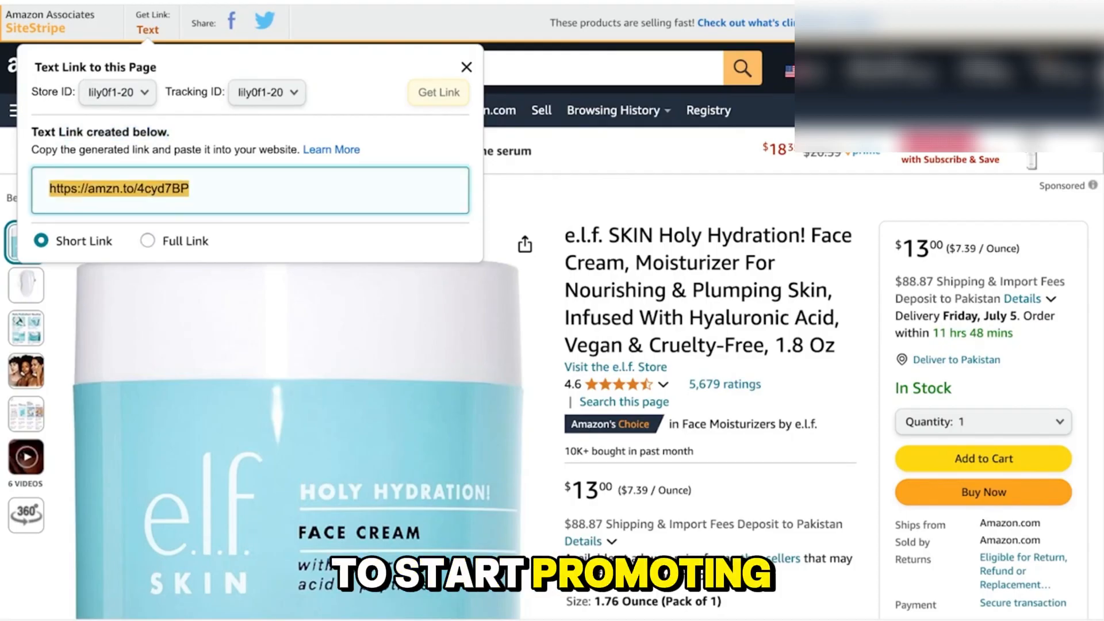
pyautogui.click(148, 240)
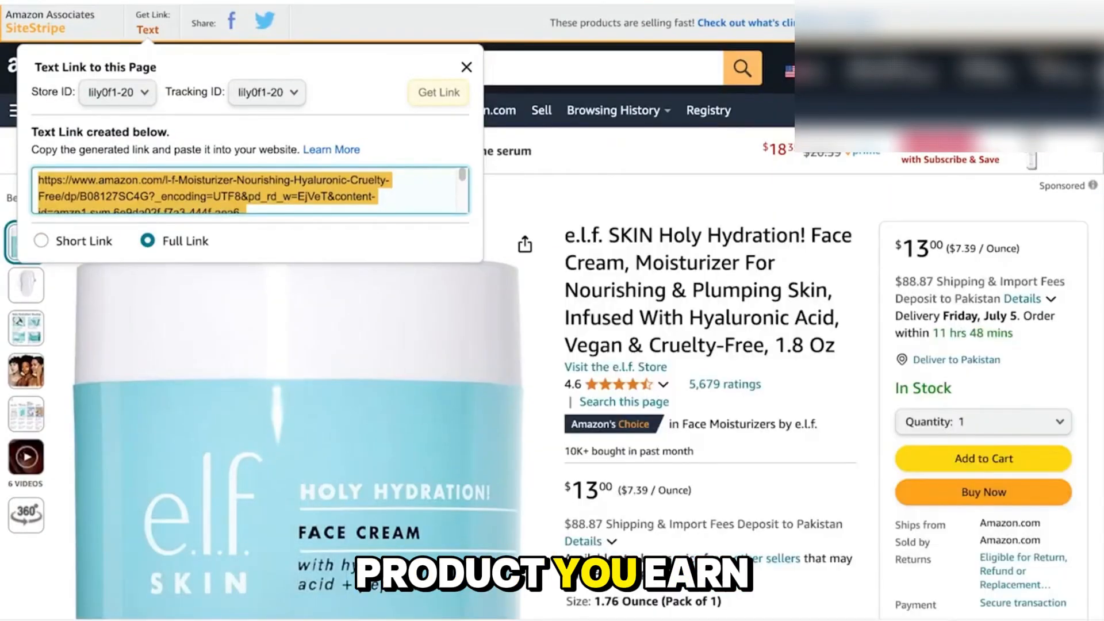
pyautogui.click(41, 240)
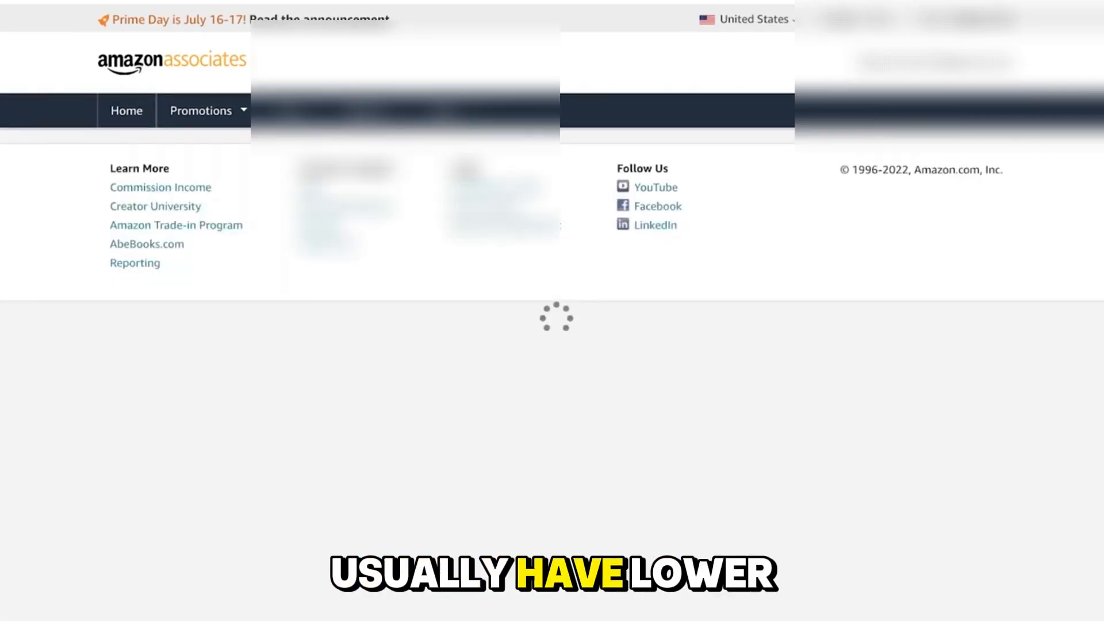
# Scroll through the Payment History report showing no transactions and a $0 unpaid balance.
pyautogui.scroll(-2, 552, 311)
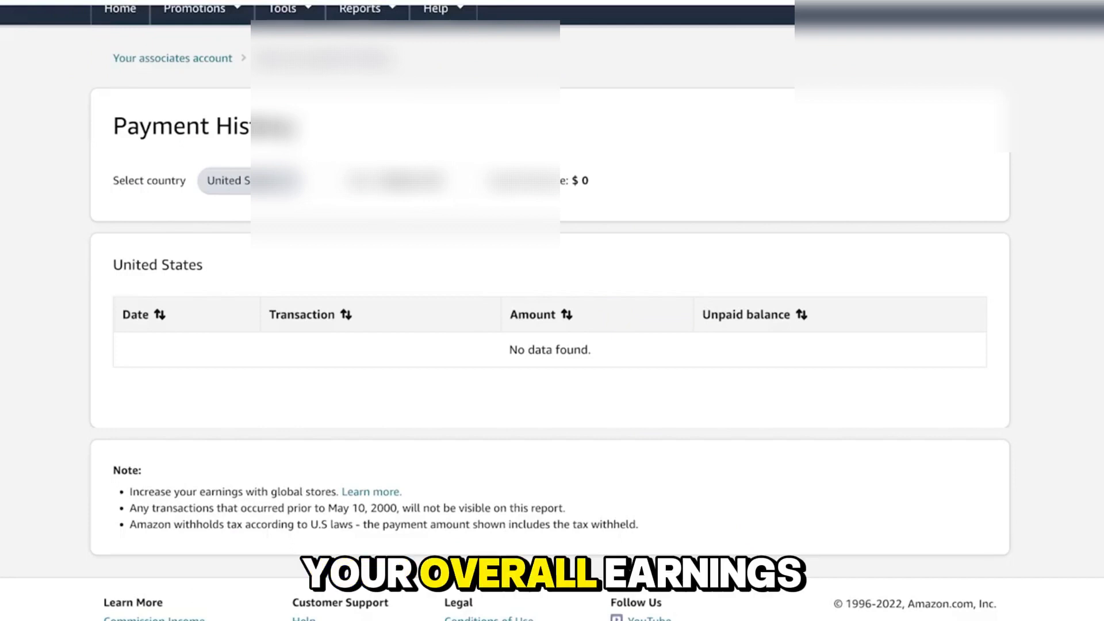
pyautogui.scroll(-1, 552, 311)
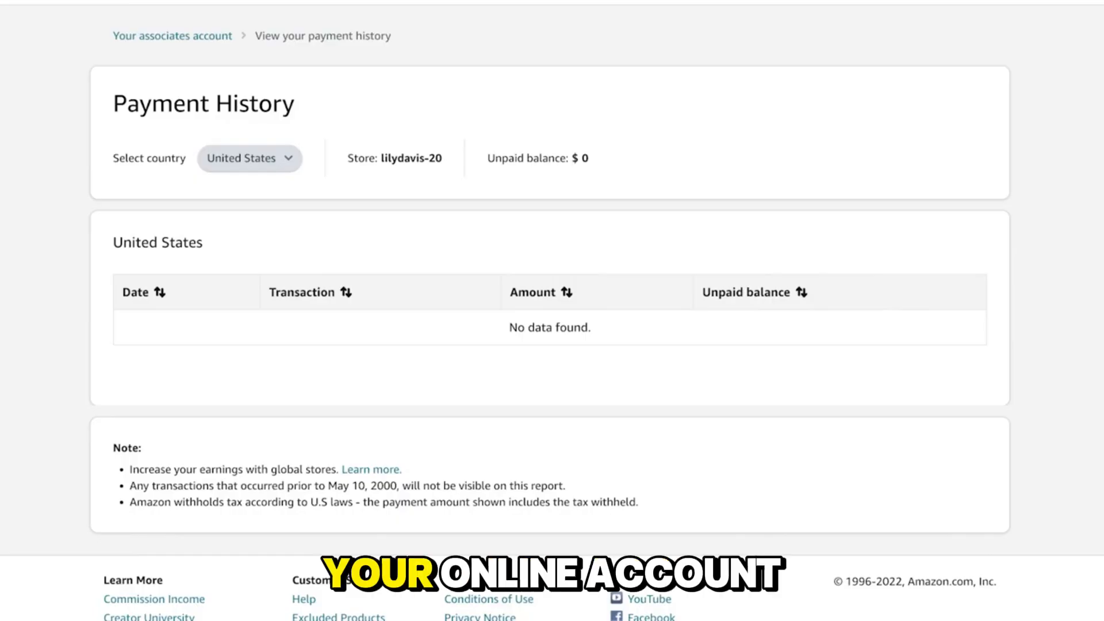
pyautogui.scroll(2, 552, 310)
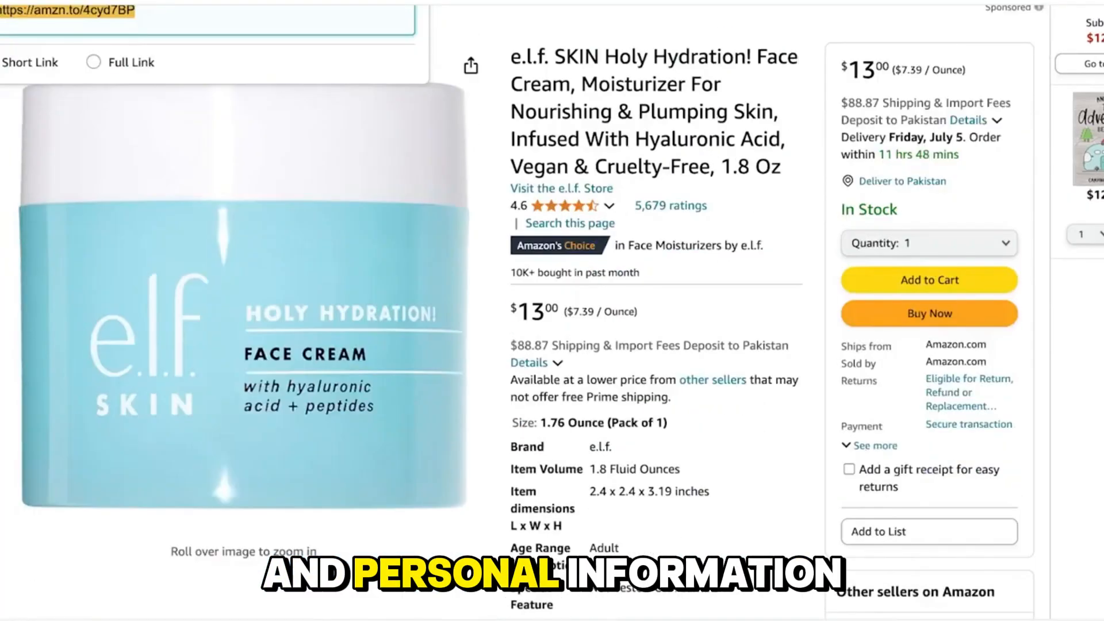
# Scroll through the e.l.f. face cream product page to review its details and description.
pyautogui.scroll(-20, 553, 310)
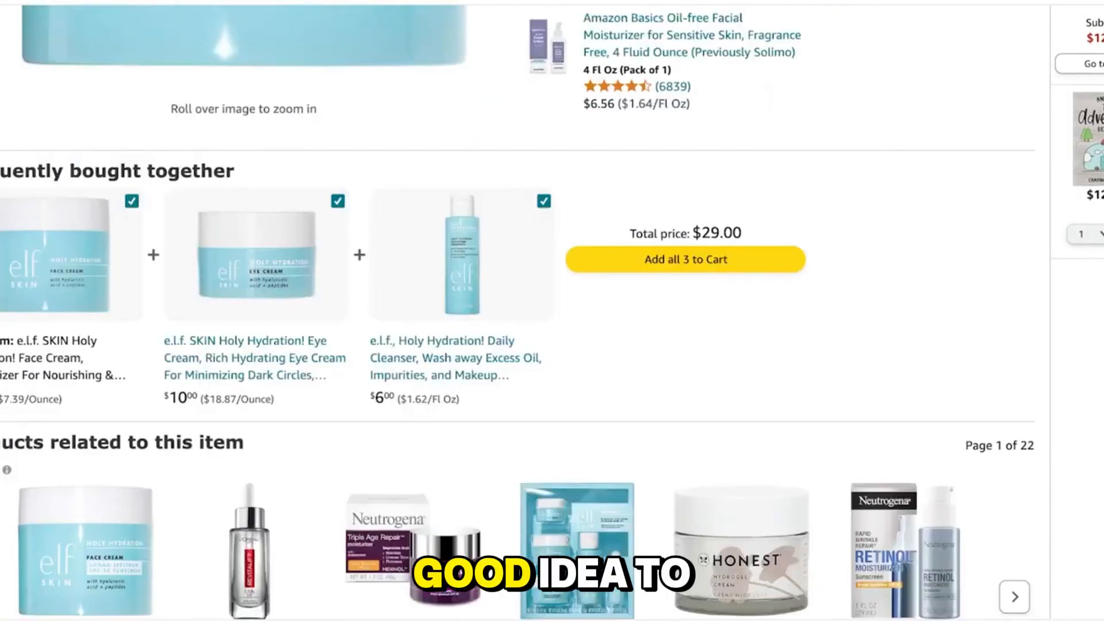
pyautogui.scroll(-15, 518, 311)
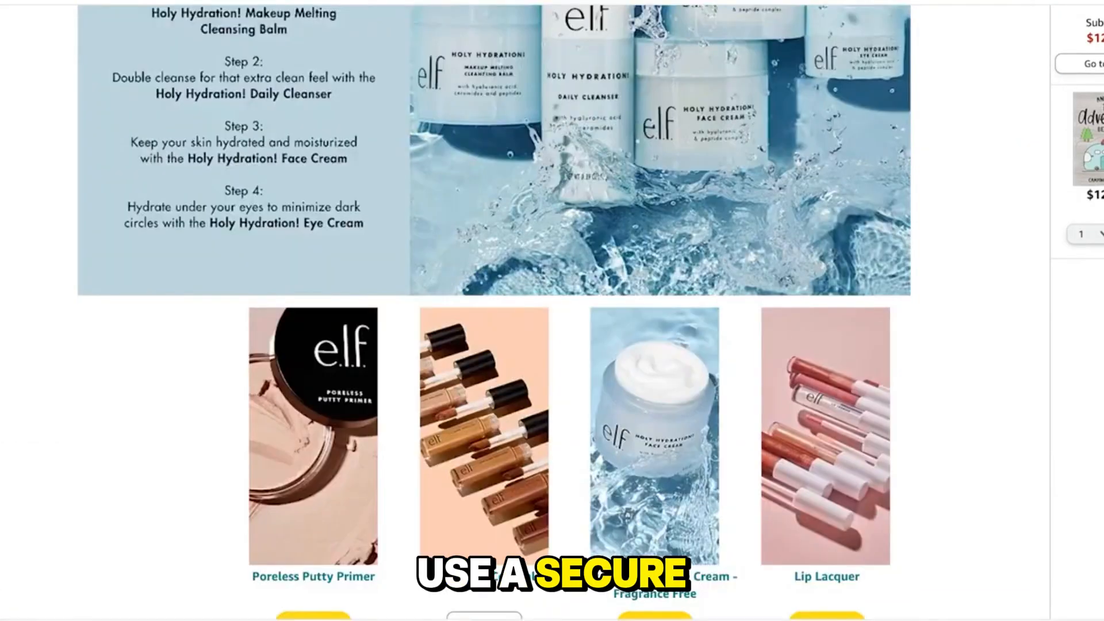
pyautogui.scroll(-20, 552, 311)
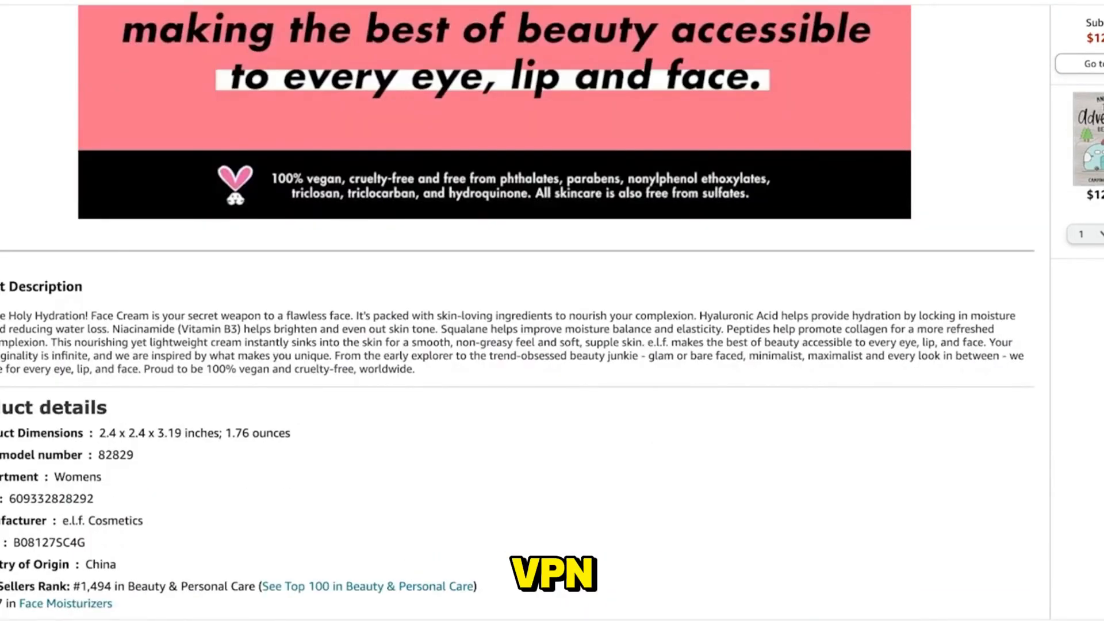
pyautogui.scroll(-5, 518, 311)
pyautogui.scroll(20, 518, 311)
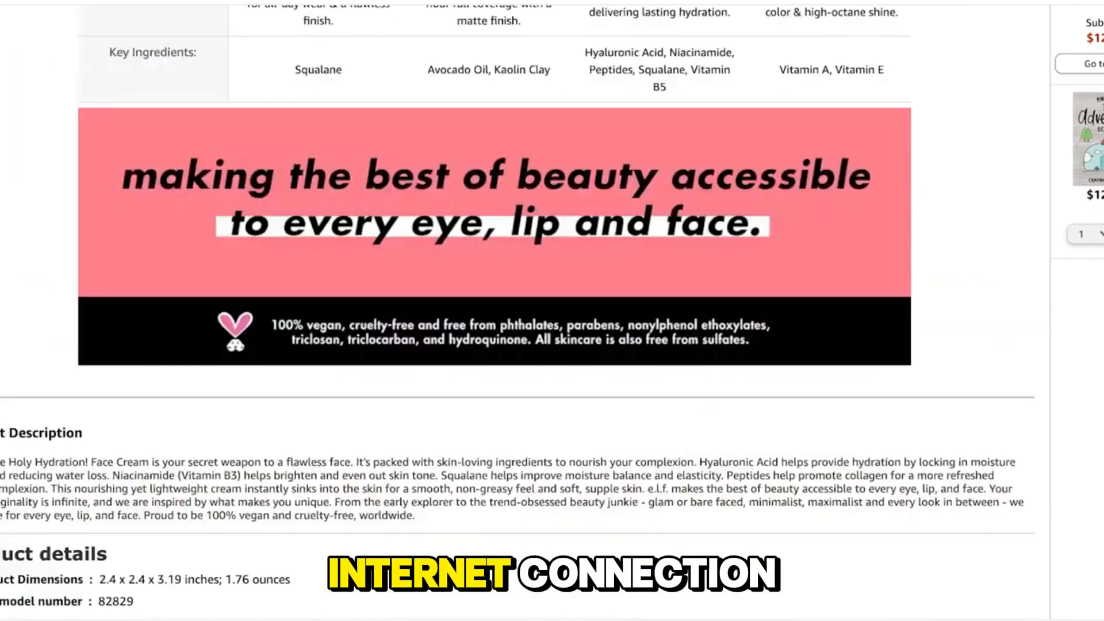
pyautogui.scroll(5, 553, 310)
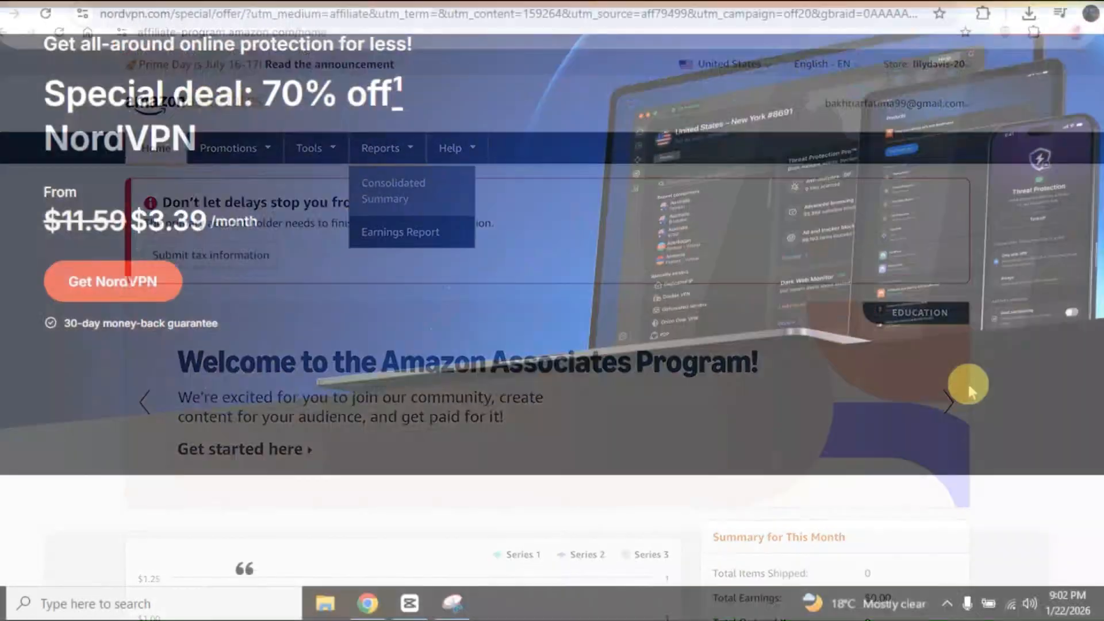
pyautogui.scroll(-5, 968, 382)
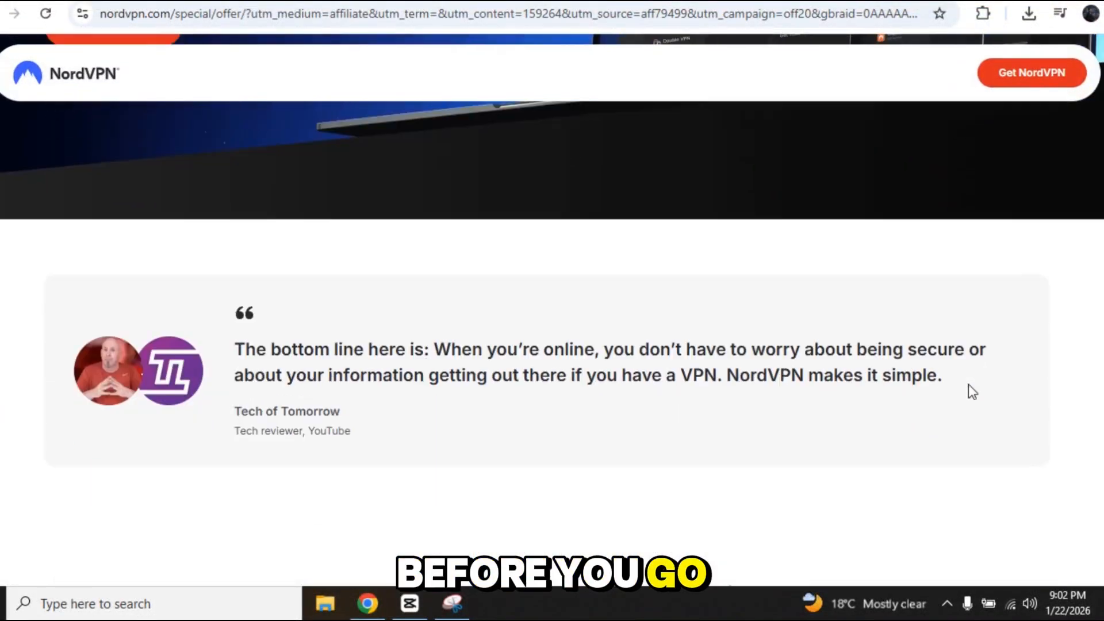
pyautogui.scroll(-5, 972, 392)
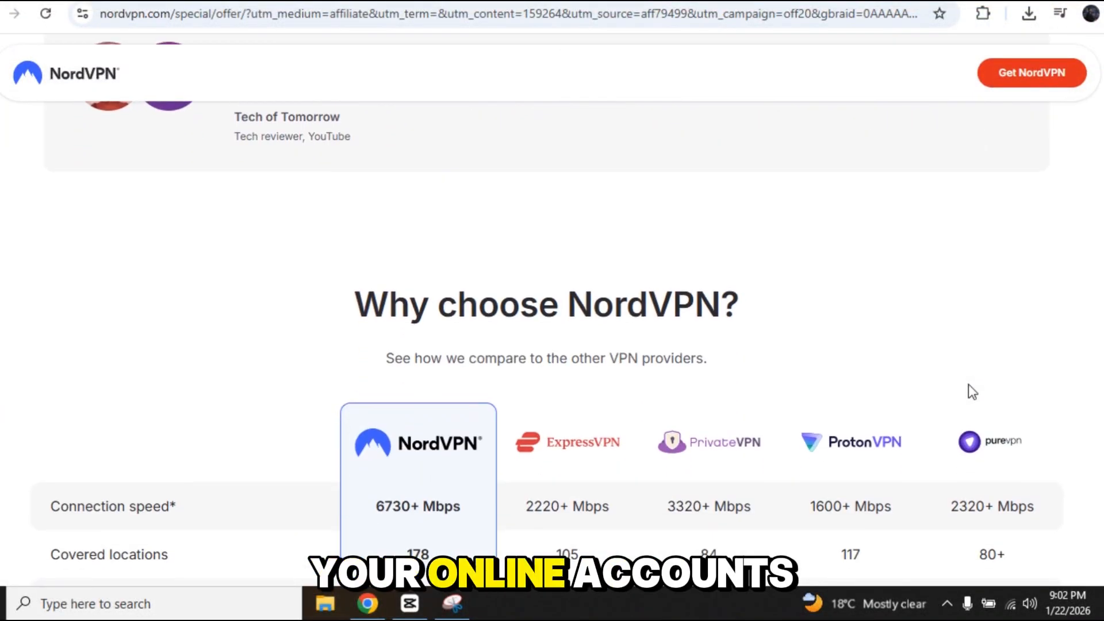
pyautogui.scroll(-7, 968, 384)
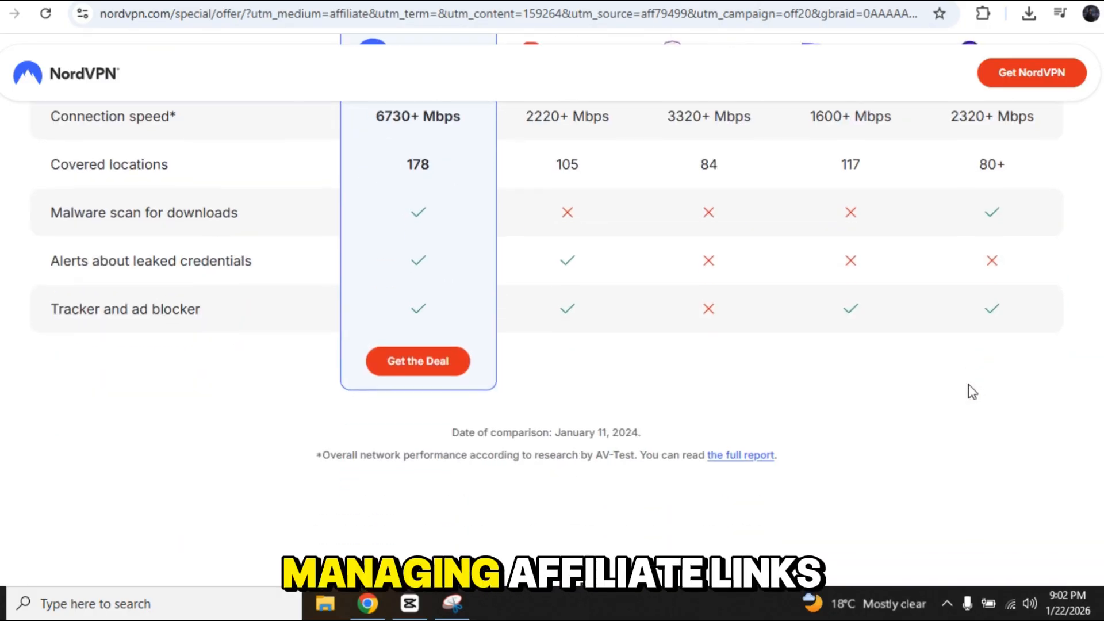
pyautogui.scroll(-7, 969, 385)
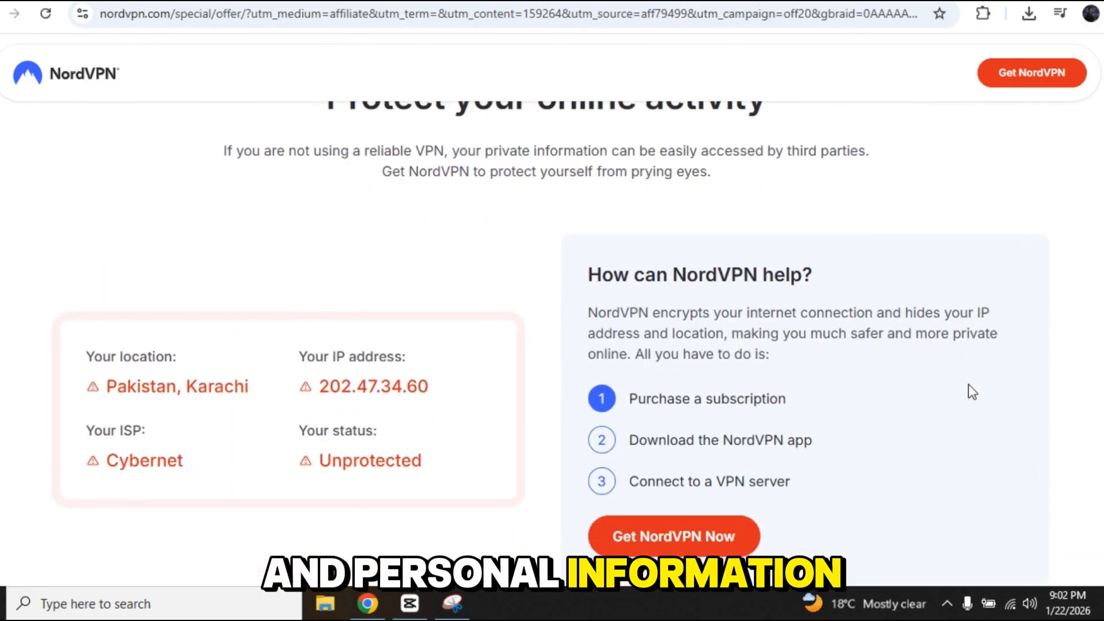
pyautogui.scroll(-15, 969, 384)
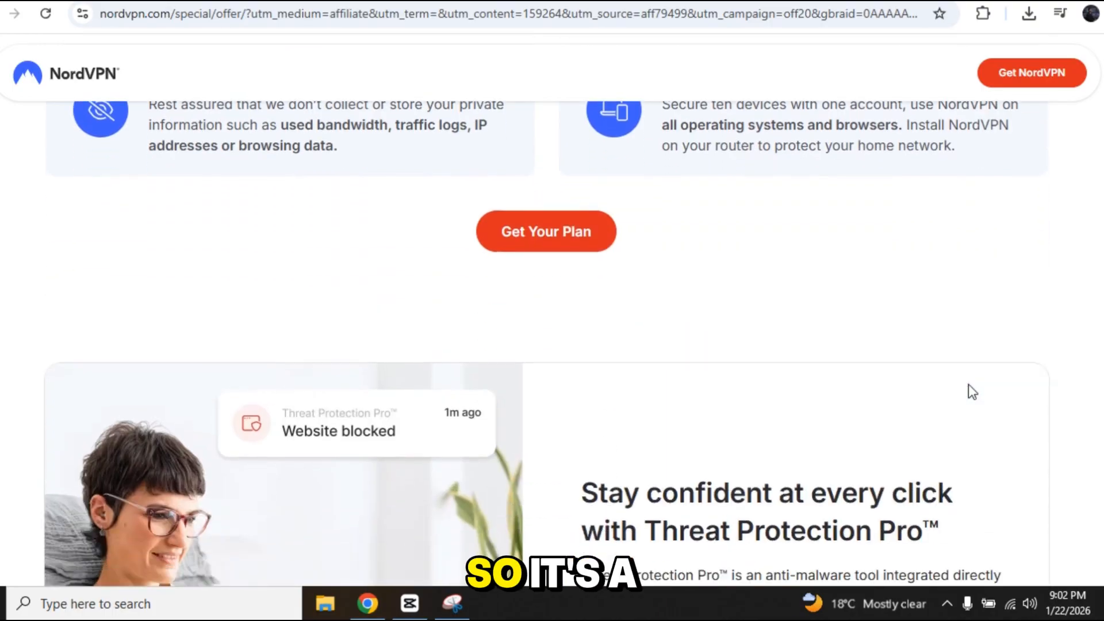
pyautogui.scroll(-3, 969, 385)
pyautogui.scroll(3, 968, 384)
pyautogui.scroll(-15, 969, 385)
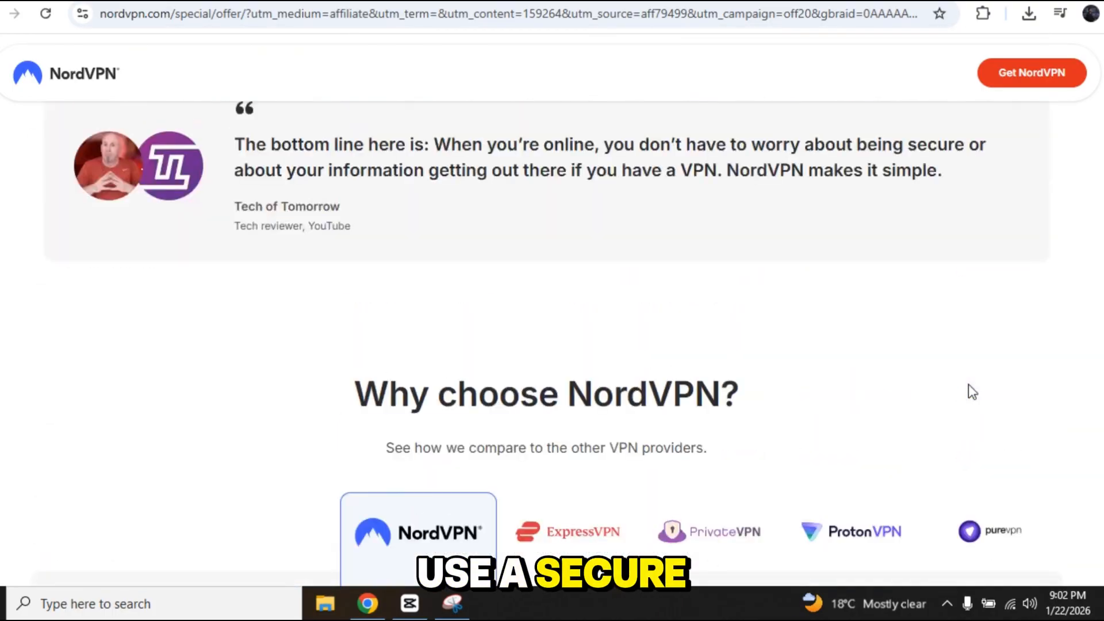
pyautogui.scroll(20, 969, 384)
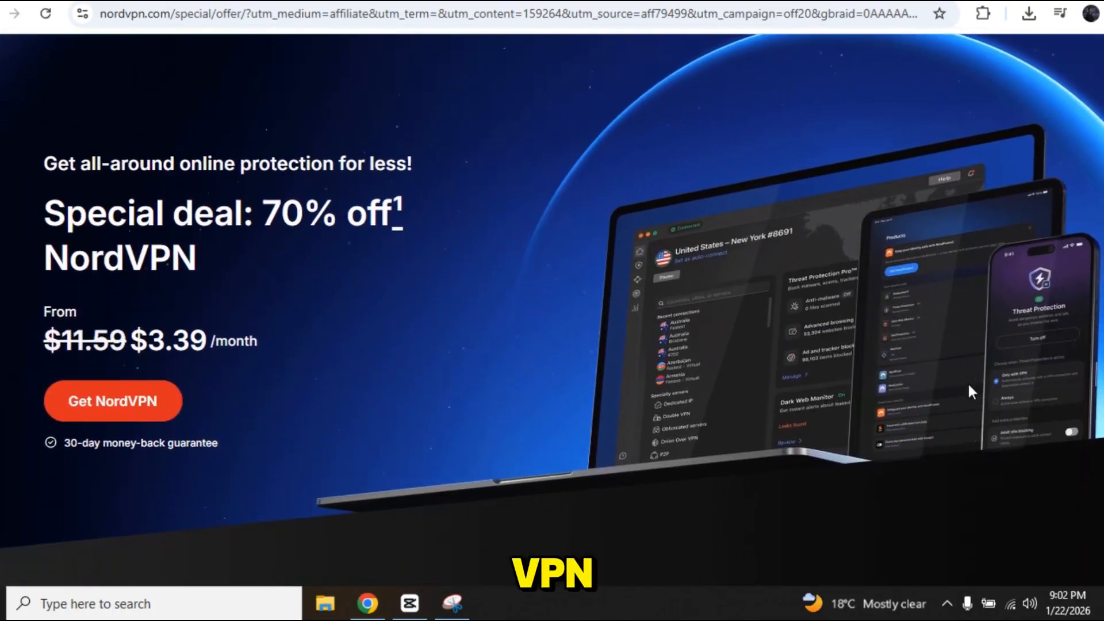
pyautogui.scroll(-20, 969, 385)
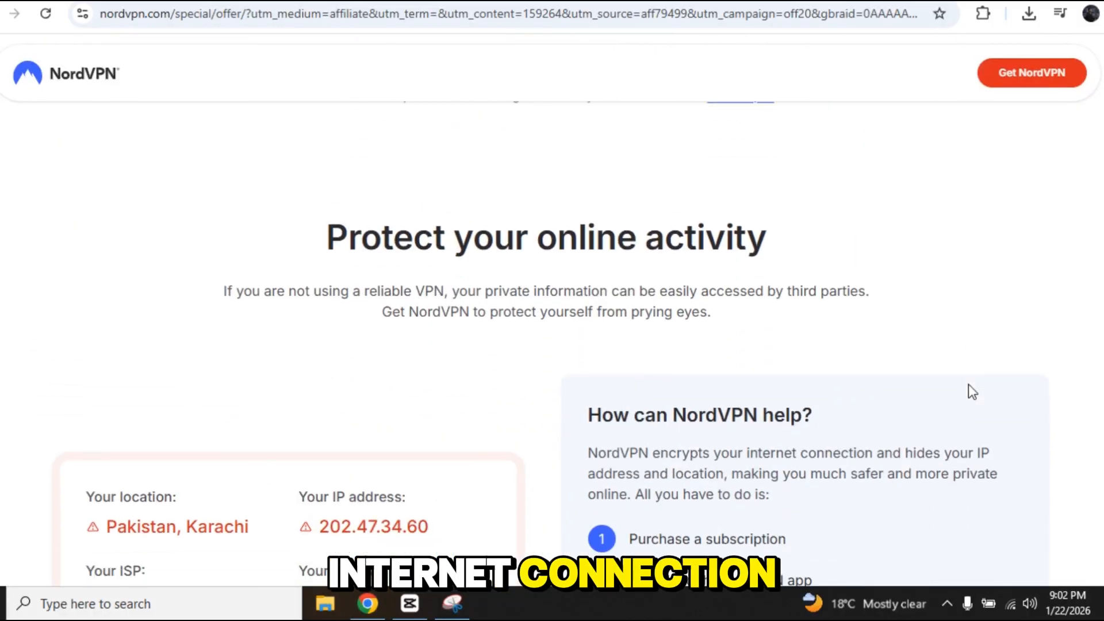
pyautogui.scroll(-17, 968, 384)
pyautogui.scroll(9, 969, 384)
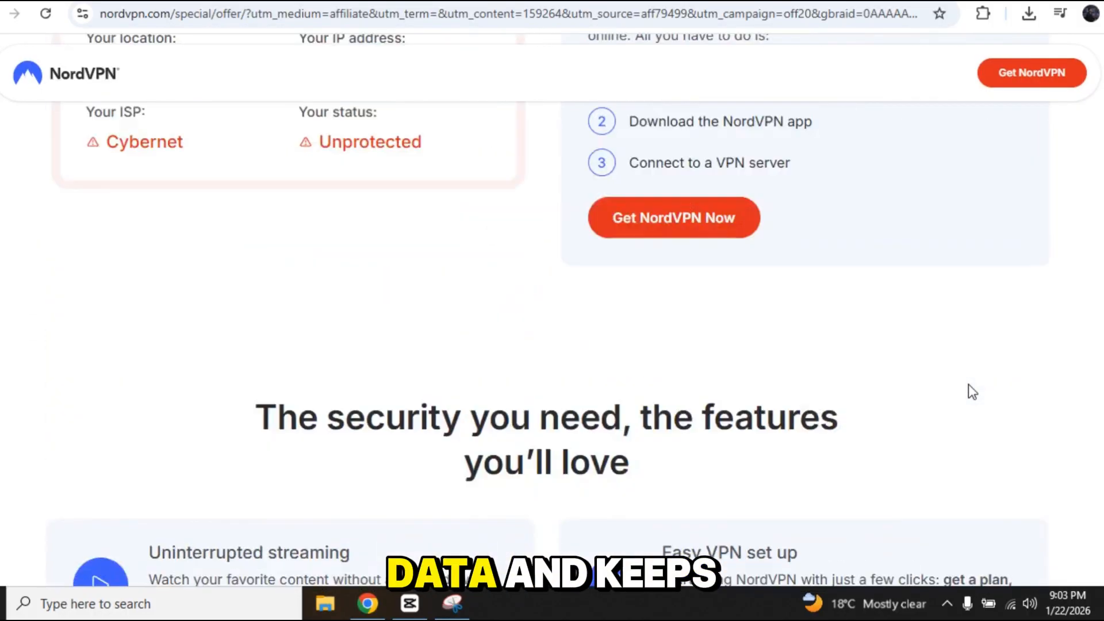
pyautogui.scroll(10, 969, 384)
pyautogui.scroll(-4, 461, 473)
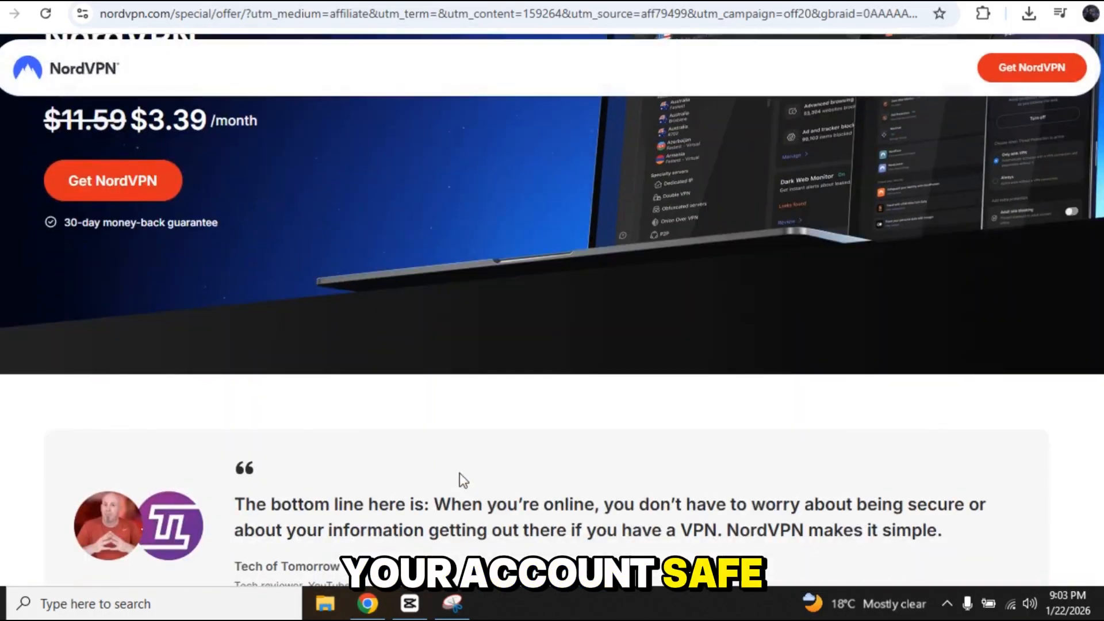
pyautogui.scroll(-8, 460, 473)
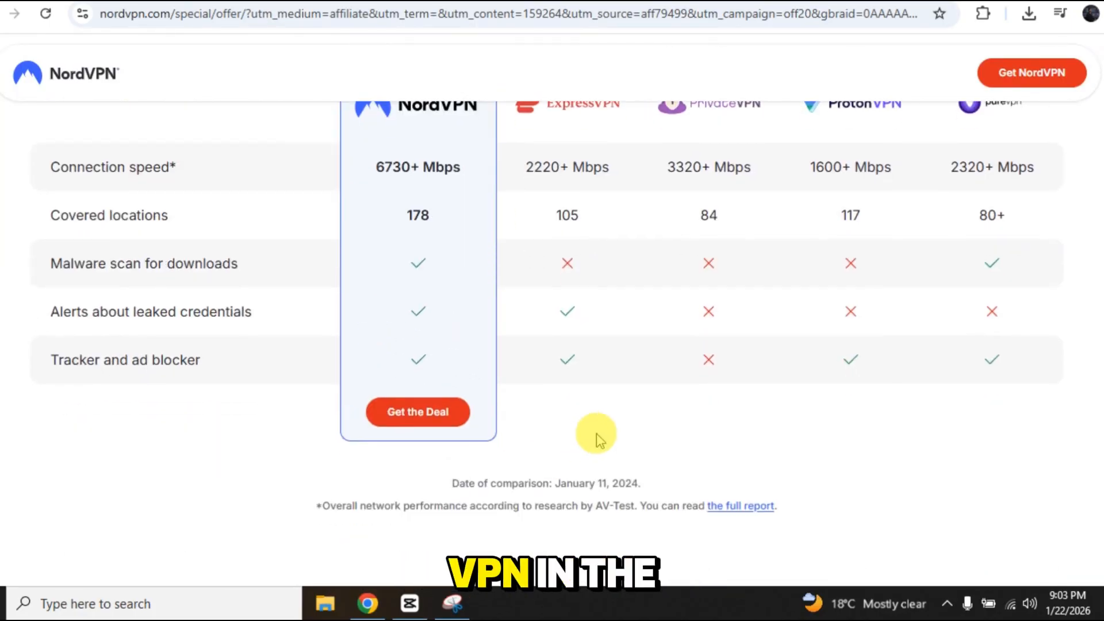
pyautogui.click(596, 347)
pyautogui.scroll(-15, 703, 351)
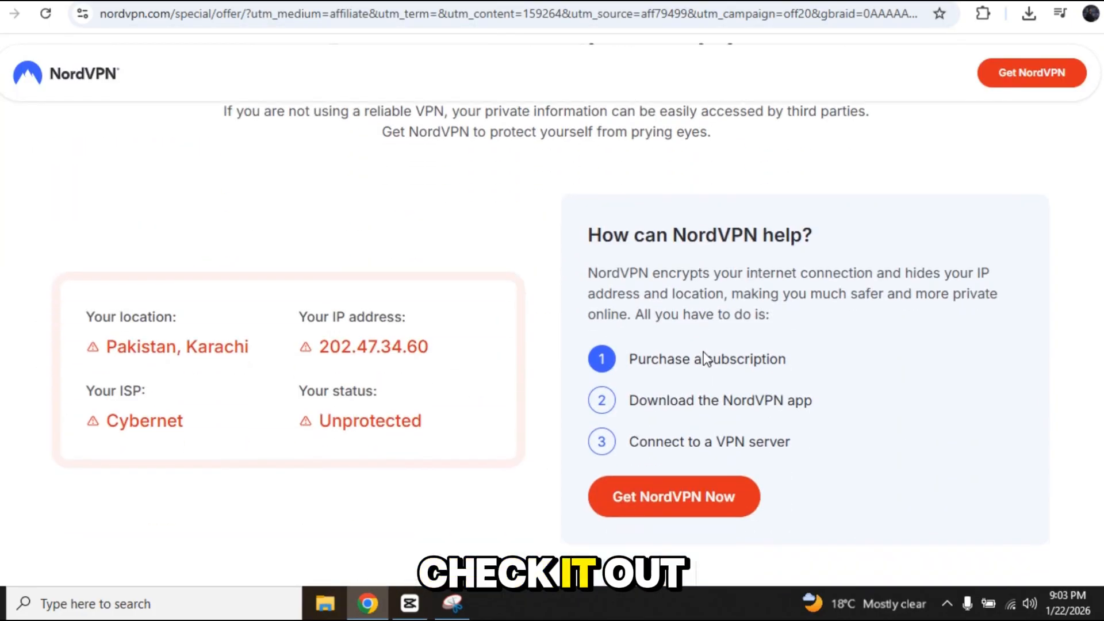